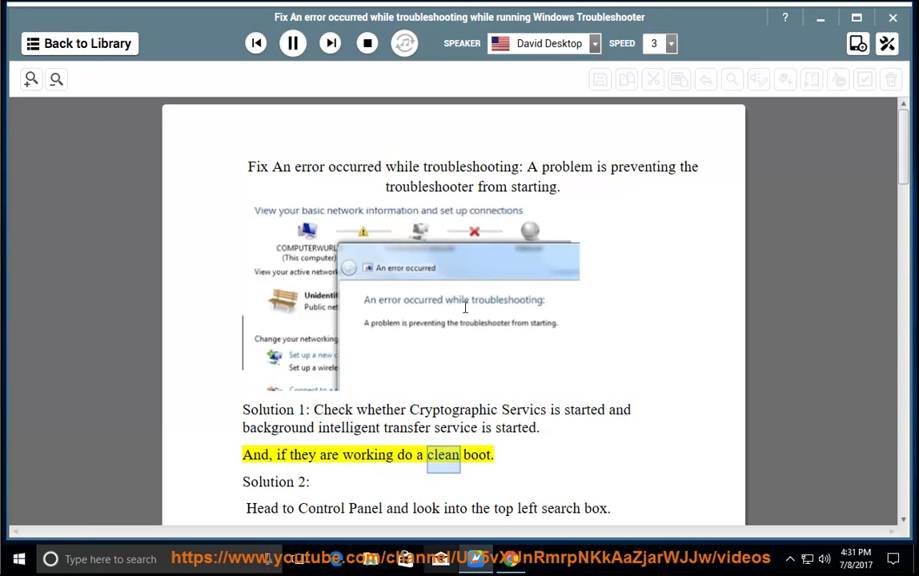
# Pause NaturalReader's read-aloud of the troubleshooting guide.
pyautogui.click(294, 45)
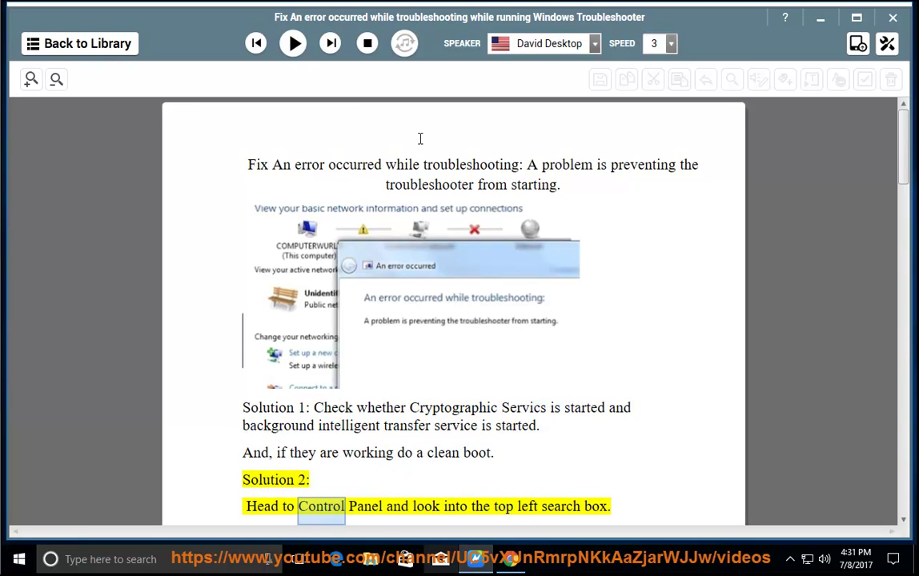
# Open Computer Management from This PC and show the Services list.
pyautogui.click(821, 19)
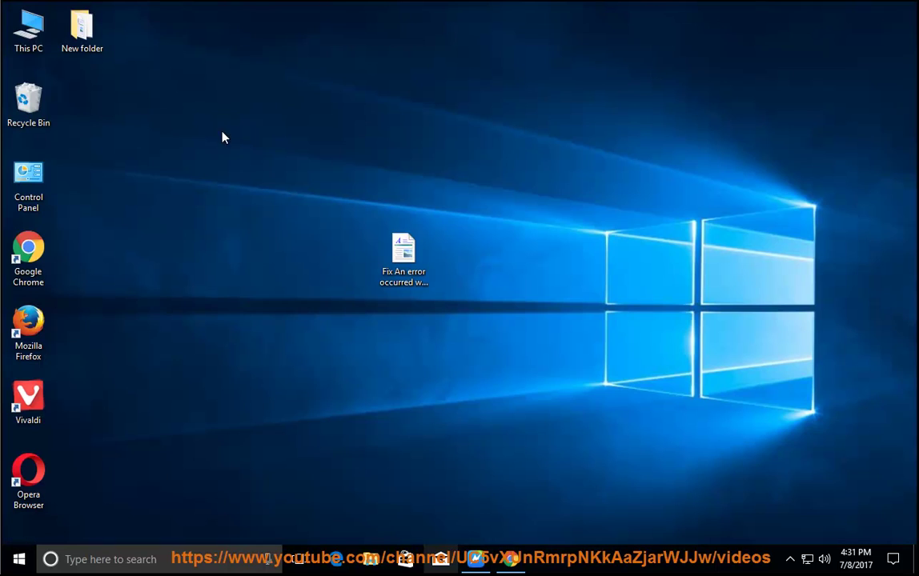
pyautogui.click(28, 29)
pyautogui.rightClick(22, 32)
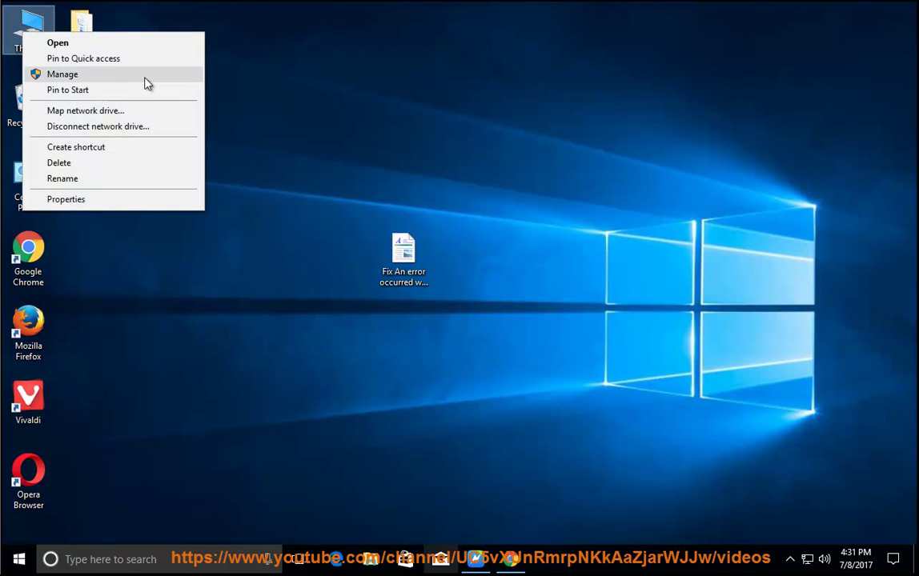
pyautogui.click(112, 75)
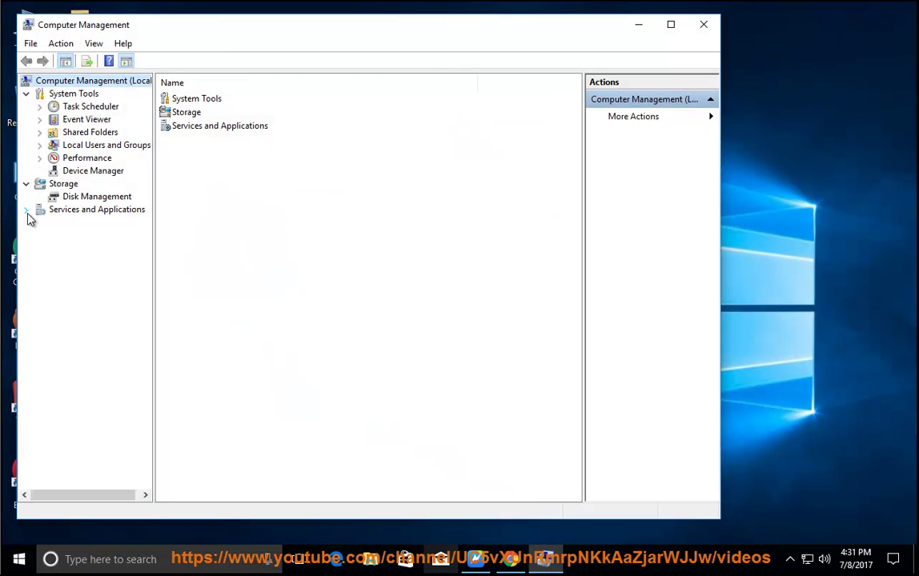
pyautogui.click(26, 210)
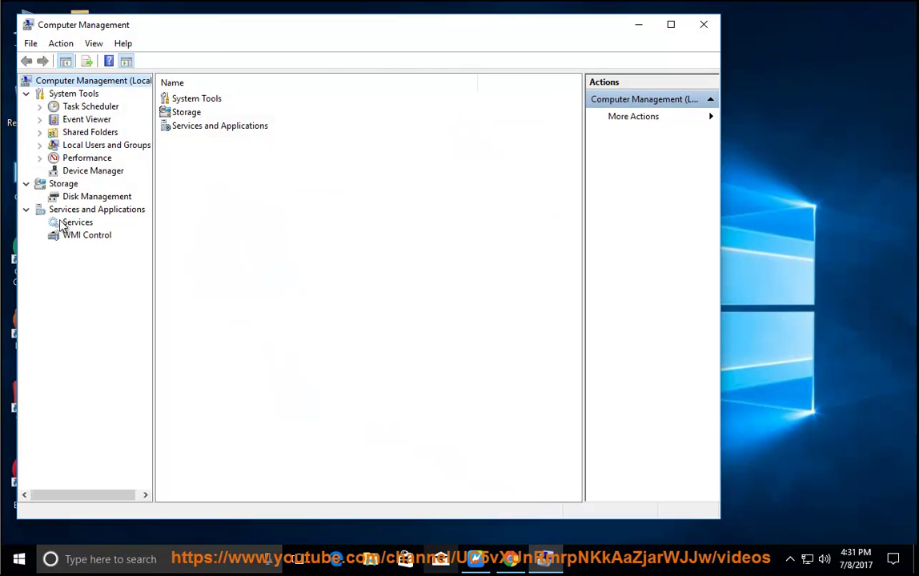
pyautogui.click(78, 223)
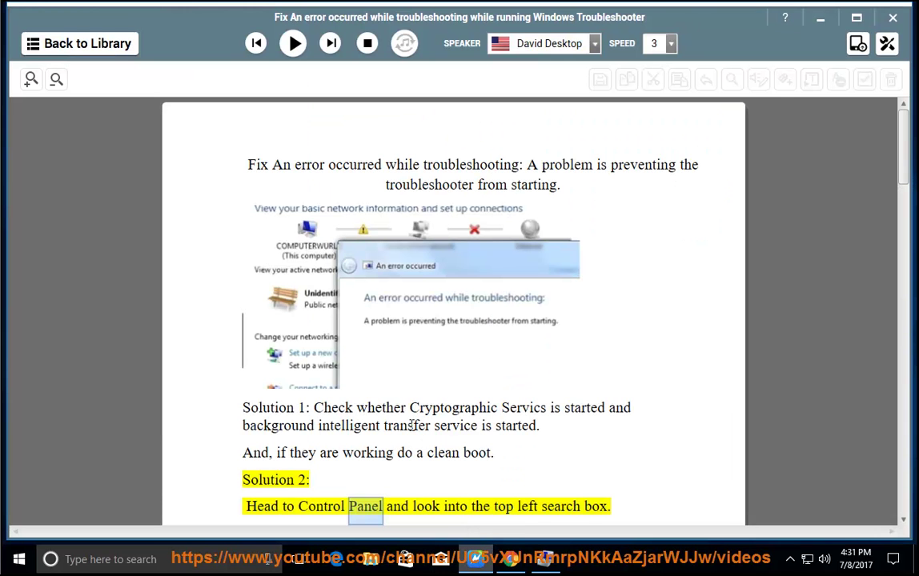
# Confirm Cryptographic Services is Running with Automatic startup, closing its properties unchanged.
pyautogui.click(435, 408)
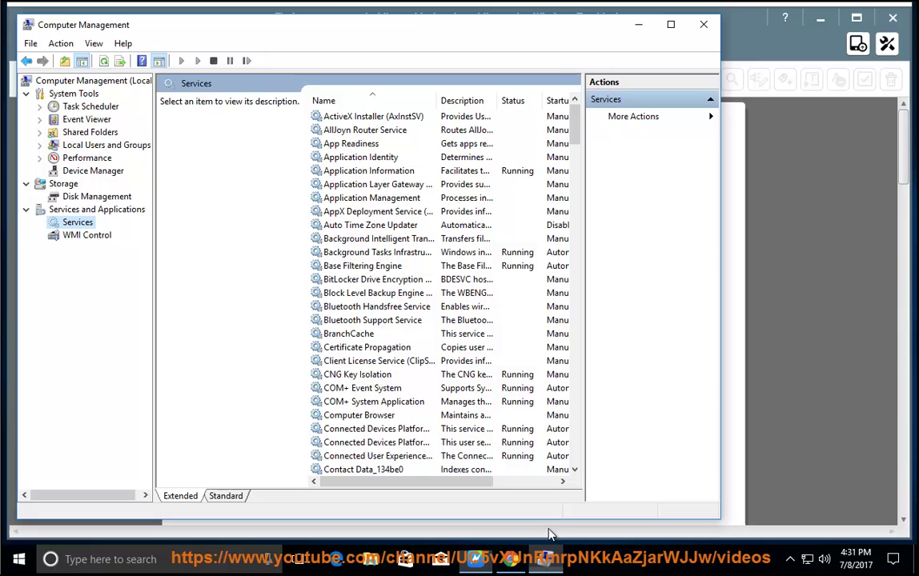
pyautogui.click(441, 294)
pyautogui.press('c')
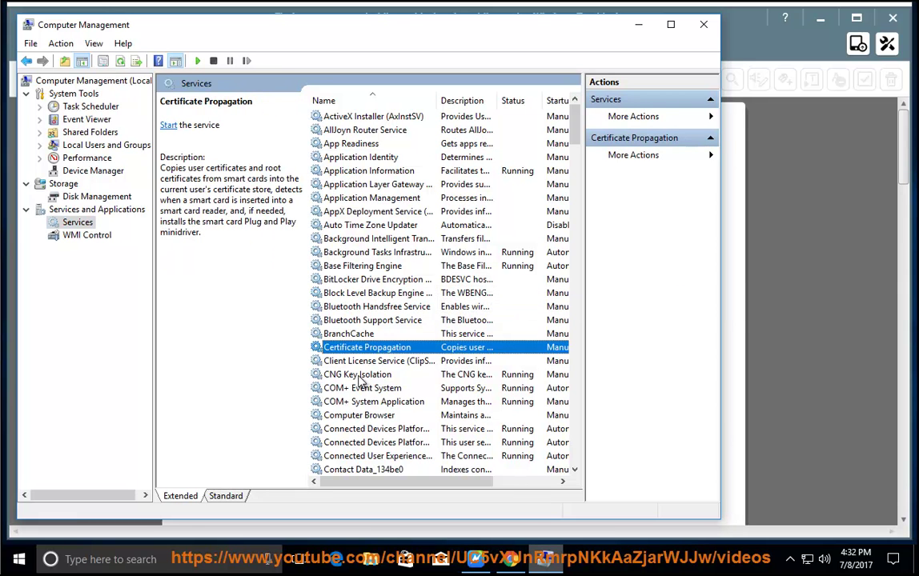
pyautogui.scroll(-4, 357, 405)
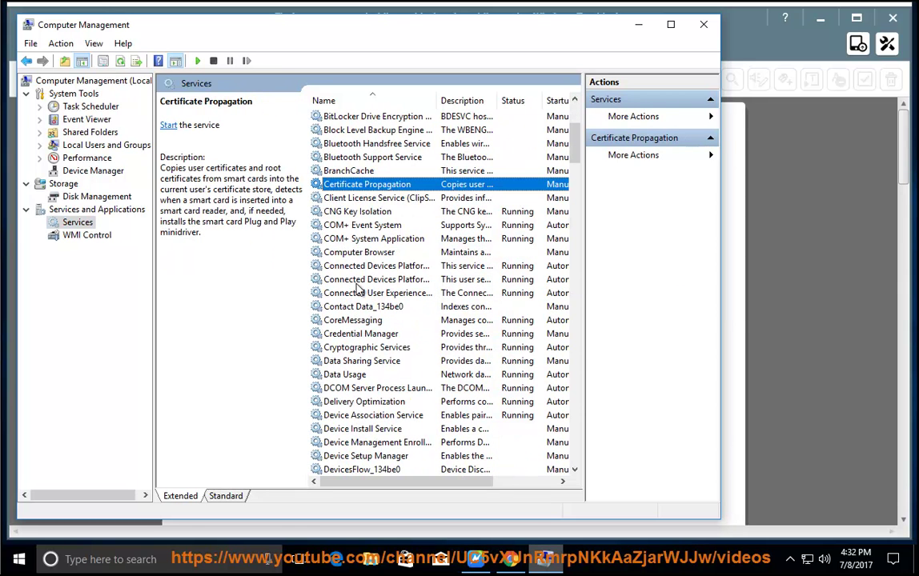
pyautogui.click(352, 350)
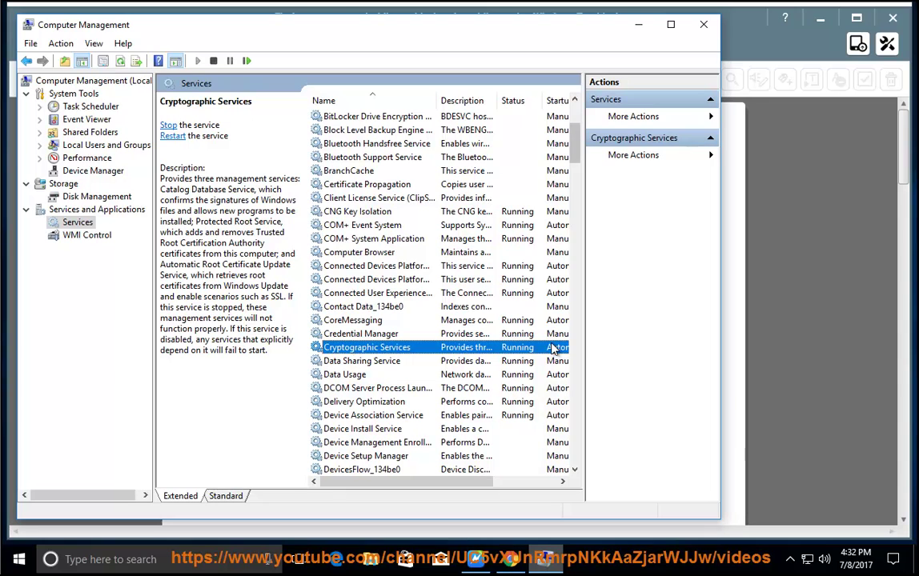
pyautogui.click(671, 24)
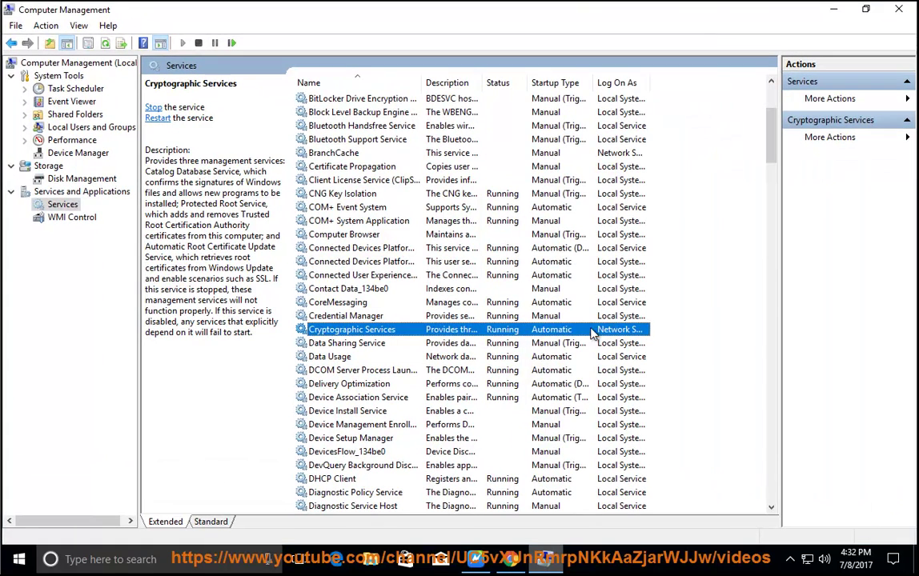
pyautogui.doubleClick(523, 334)
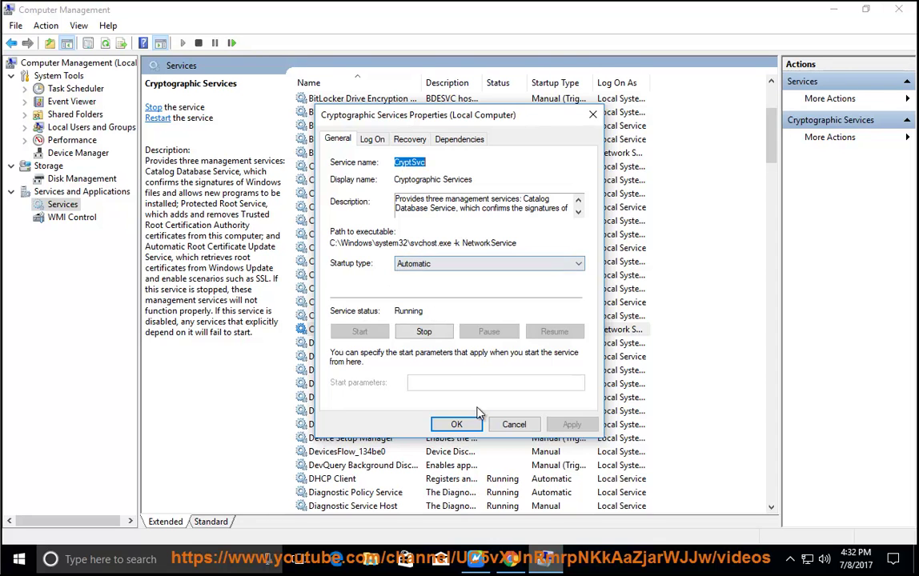
pyautogui.click(514, 424)
# Start the Background Intelligent Transfer Service from its properties and confirm with OK.
pyautogui.hotkey('alt', 'Tab')
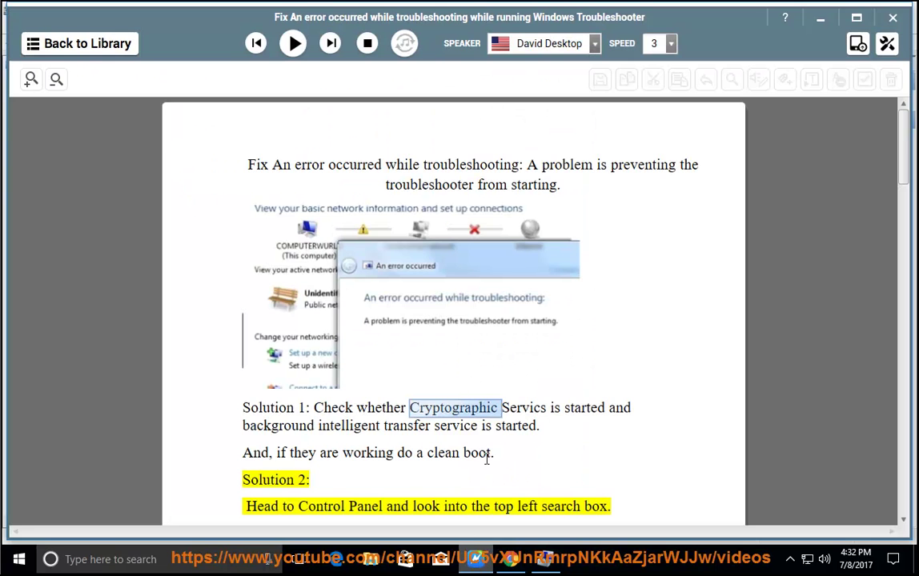
pyautogui.doubleClick(257, 422)
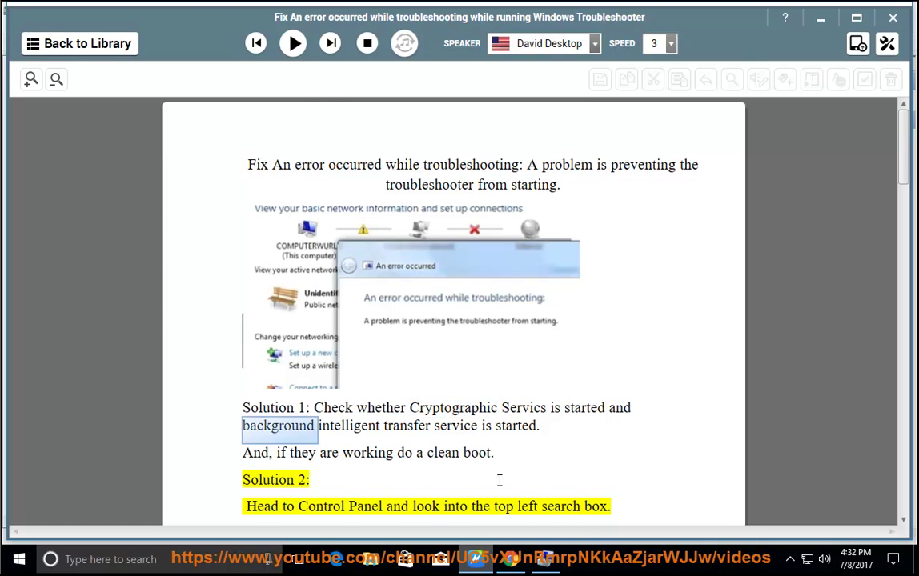
pyautogui.hotkey('alt', 'Tab')
pyautogui.press('b')
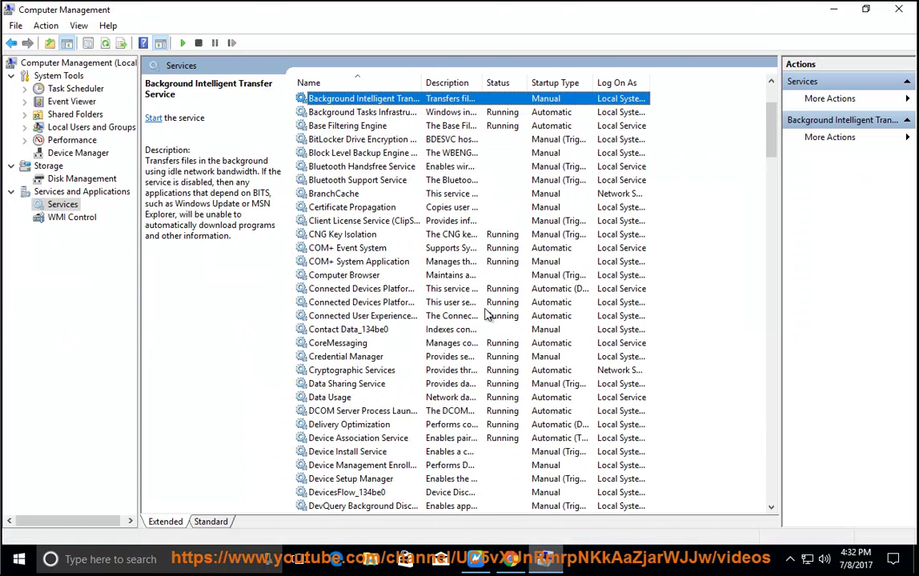
pyautogui.doubleClick(344, 98)
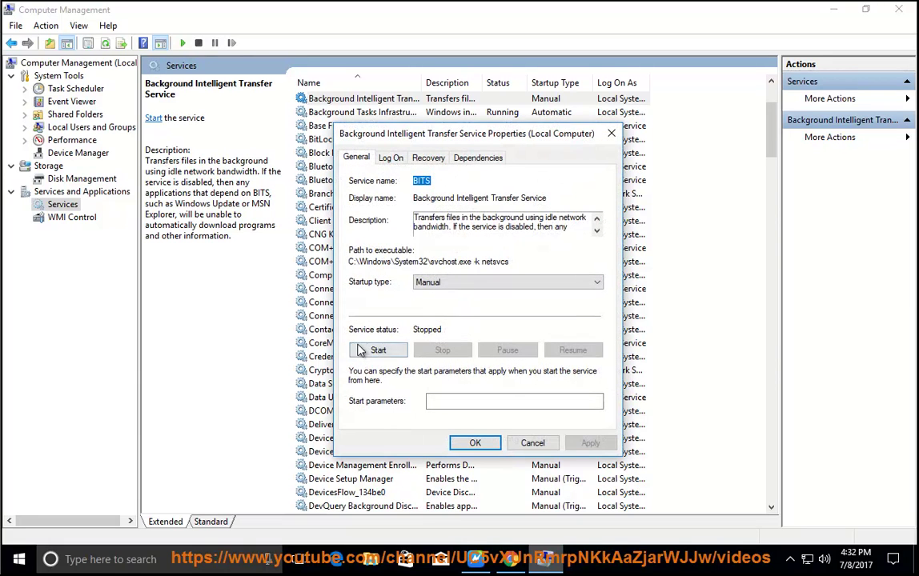
pyautogui.click(368, 351)
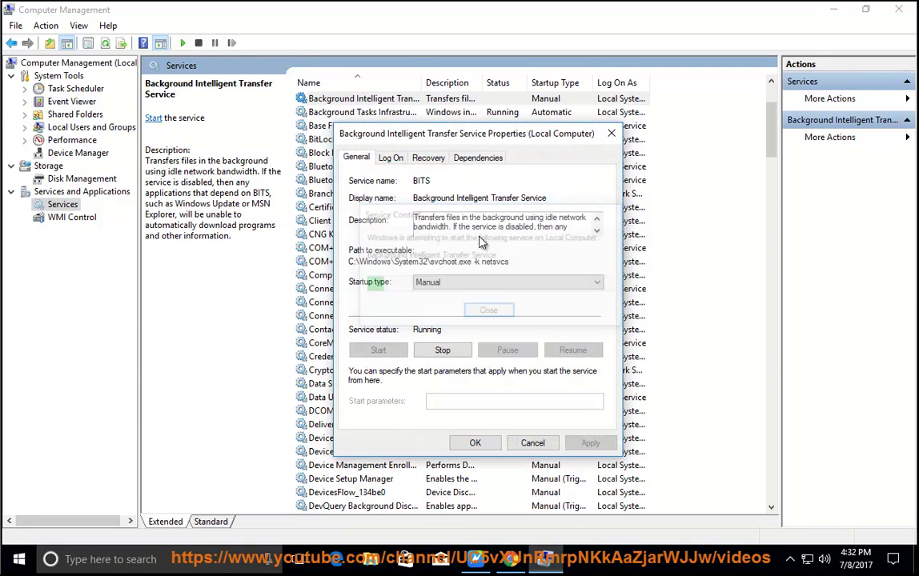
pyautogui.click(475, 442)
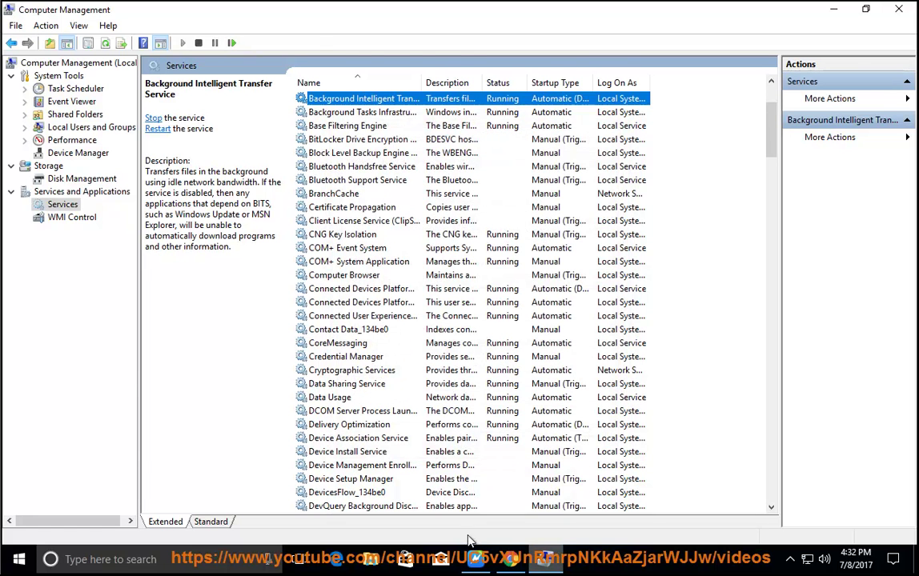
# Review Task Manager's Startup tab: only Internet Download Manager and VMware Tools Core Service are enabled.
pyautogui.click(475, 559)
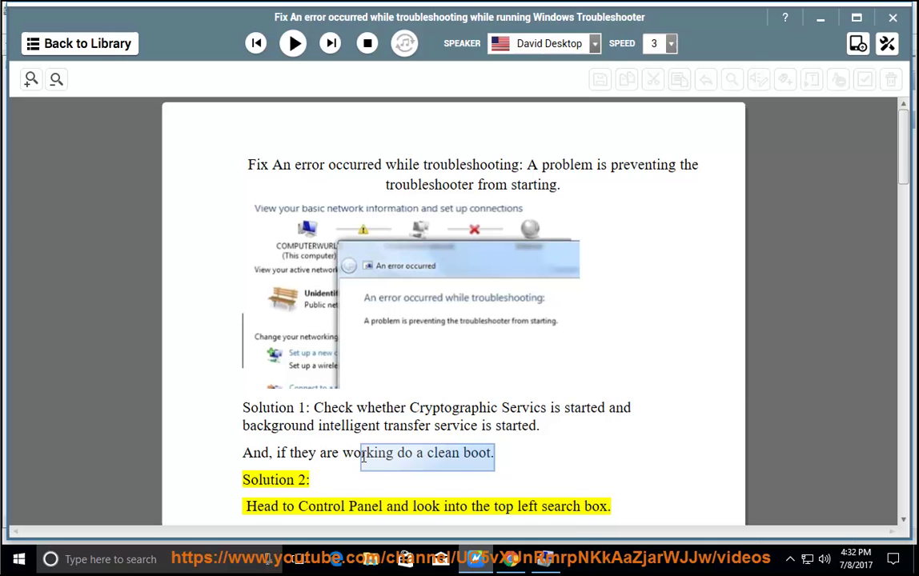
pyautogui.rightClick(626, 560)
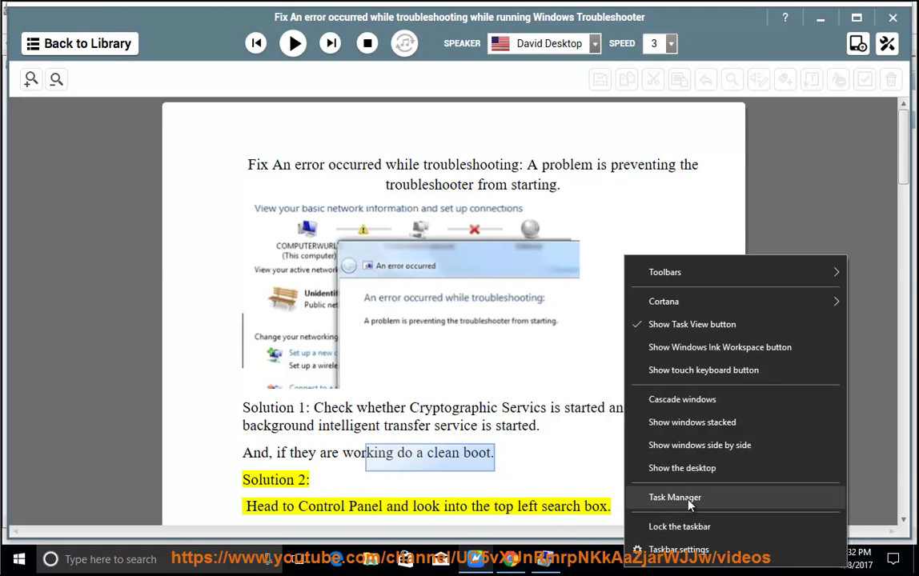
pyautogui.click(688, 499)
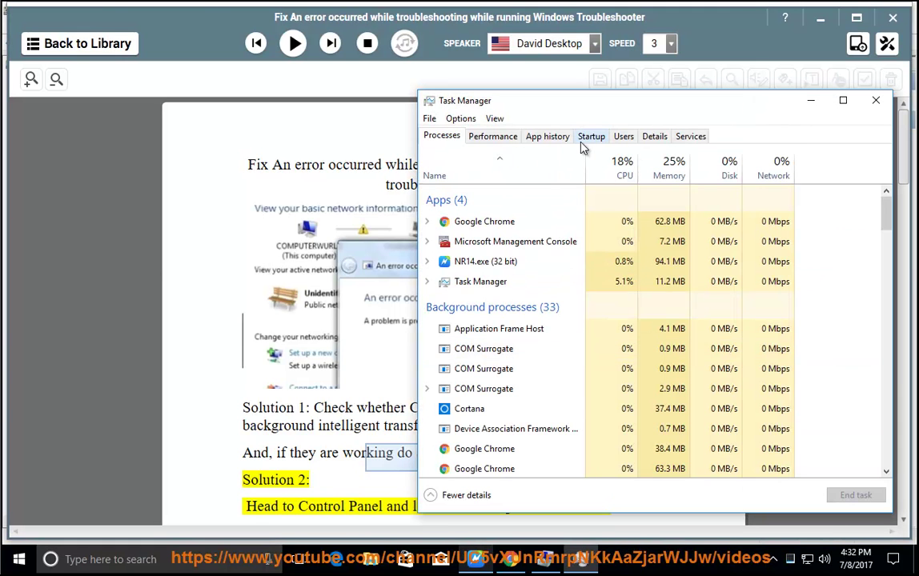
pyautogui.click(588, 137)
pyautogui.click(696, 190)
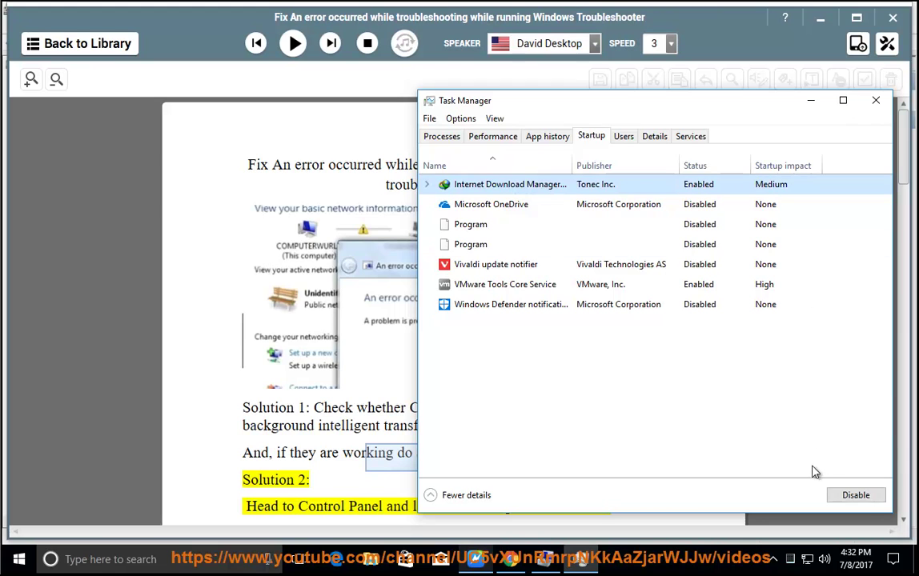
pyautogui.press('Down')
pyautogui.press('Down')
pyautogui.press('Down')
pyautogui.press('Down')
pyautogui.press('Down')
pyautogui.press('Down')
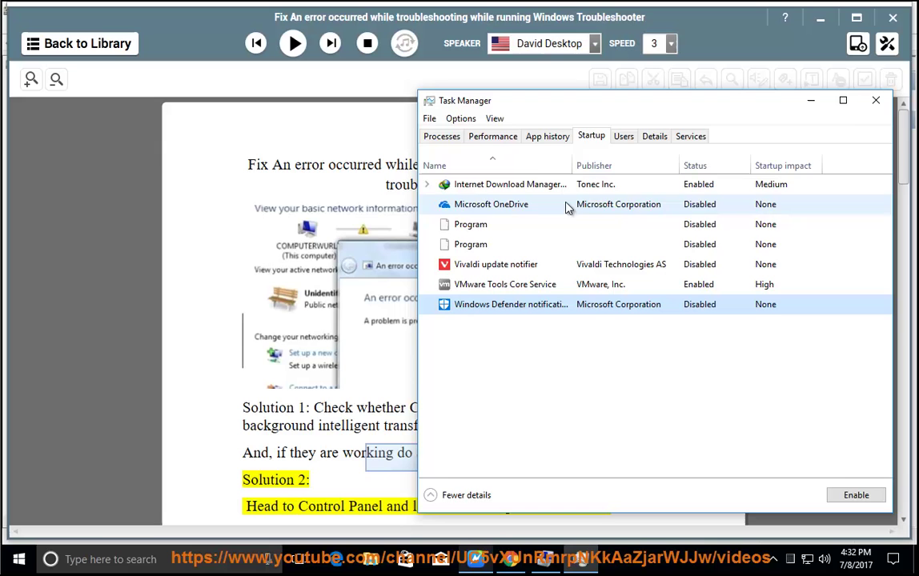
# Close Task Manager and launch System Configuration via MSCONFIG from the Run prompt.
pyautogui.click(876, 102)
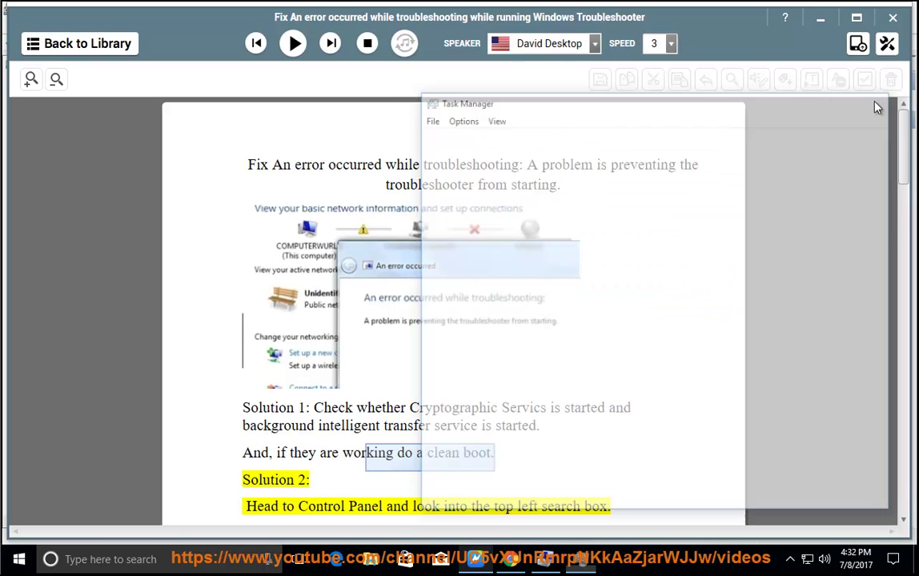
pyautogui.press('super+r')
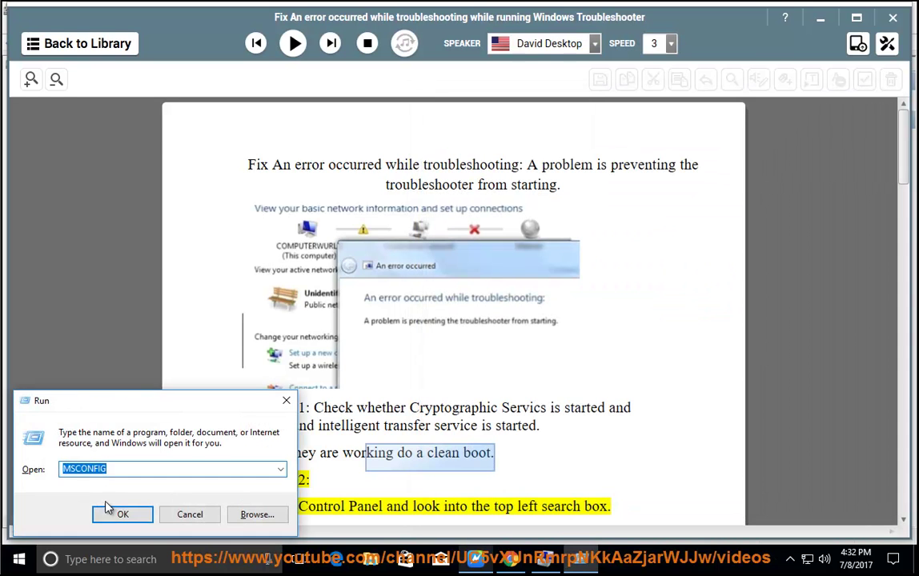
pyautogui.press('Down')
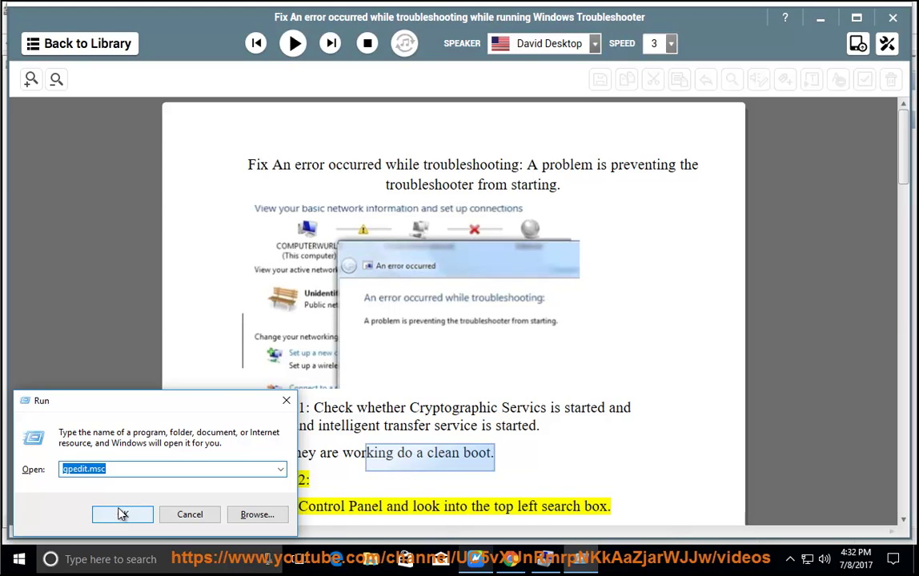
pyautogui.press('Down')
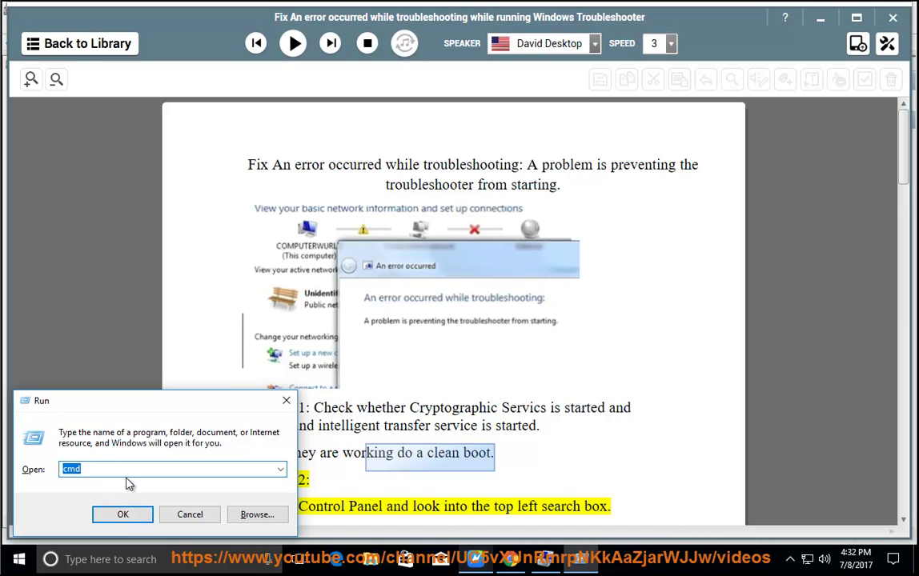
pyautogui.write('MS')
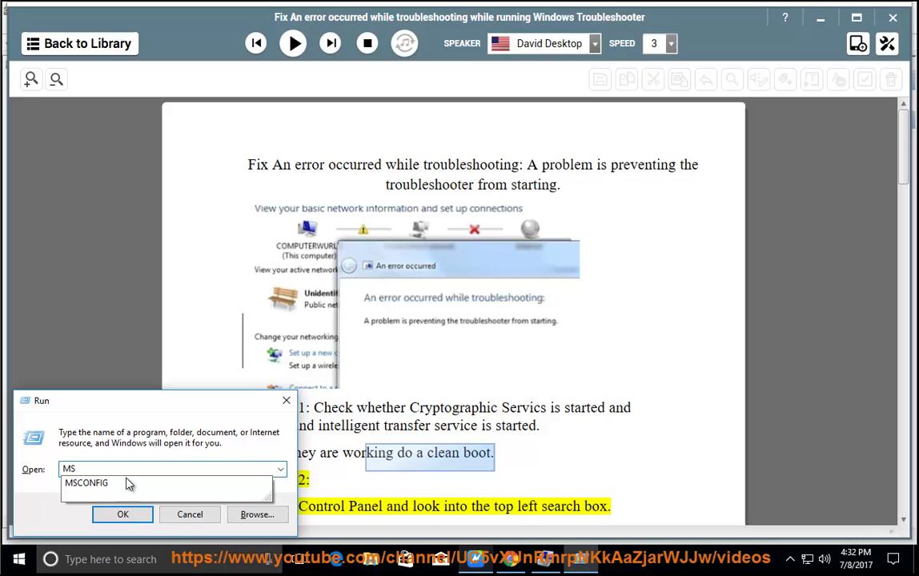
pyautogui.click(128, 484)
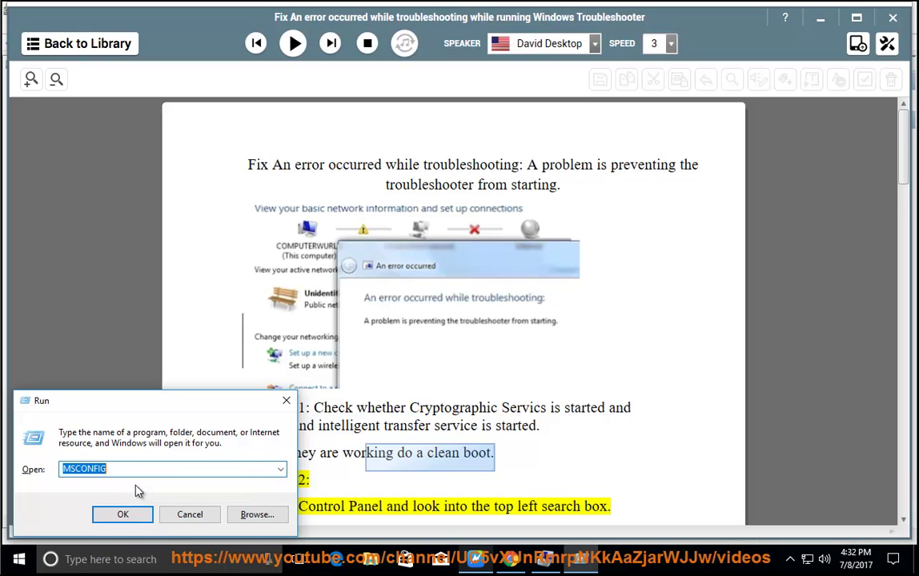
pyautogui.click(123, 514)
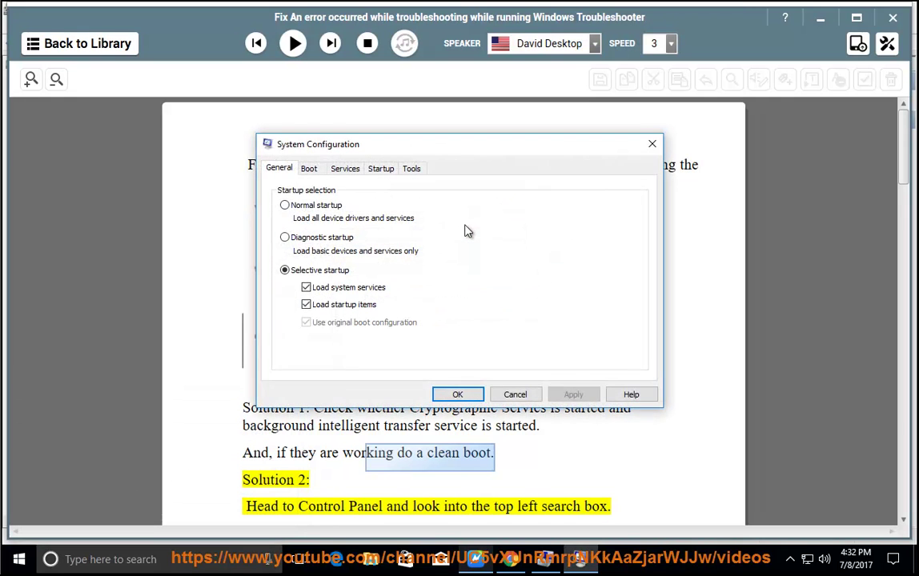
# On the Services tab, hide all Microsoft services and disable all remaining ones.
pyautogui.click(381, 168)
pyautogui.click(345, 169)
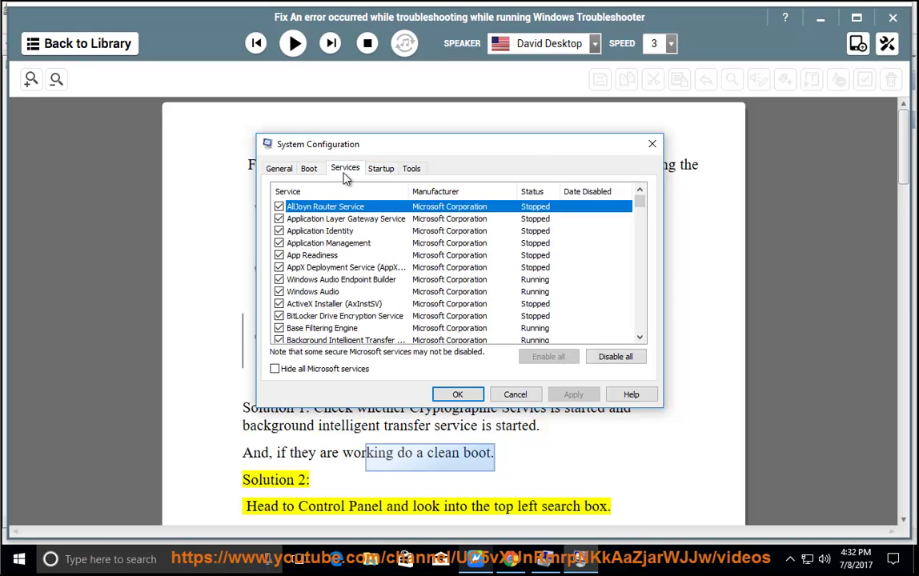
pyautogui.click(313, 370)
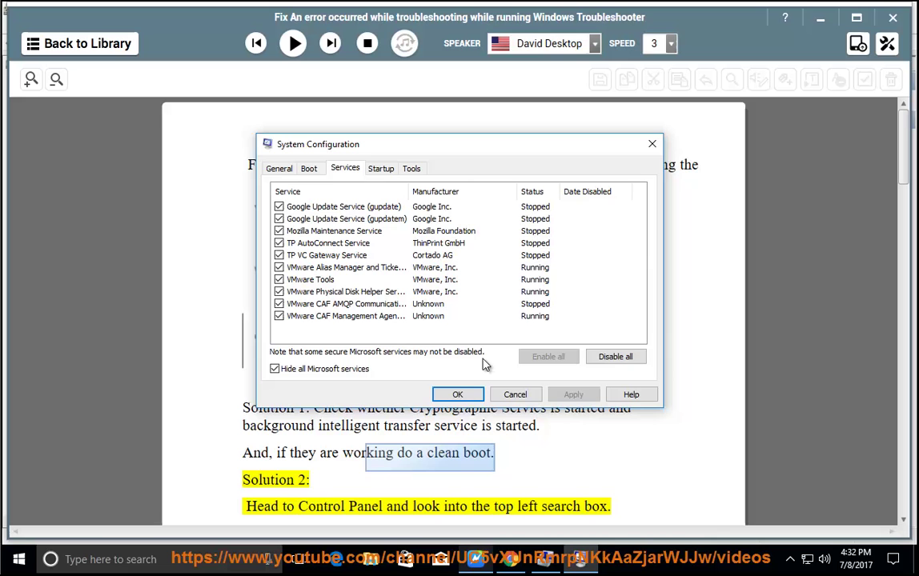
pyautogui.click(613, 357)
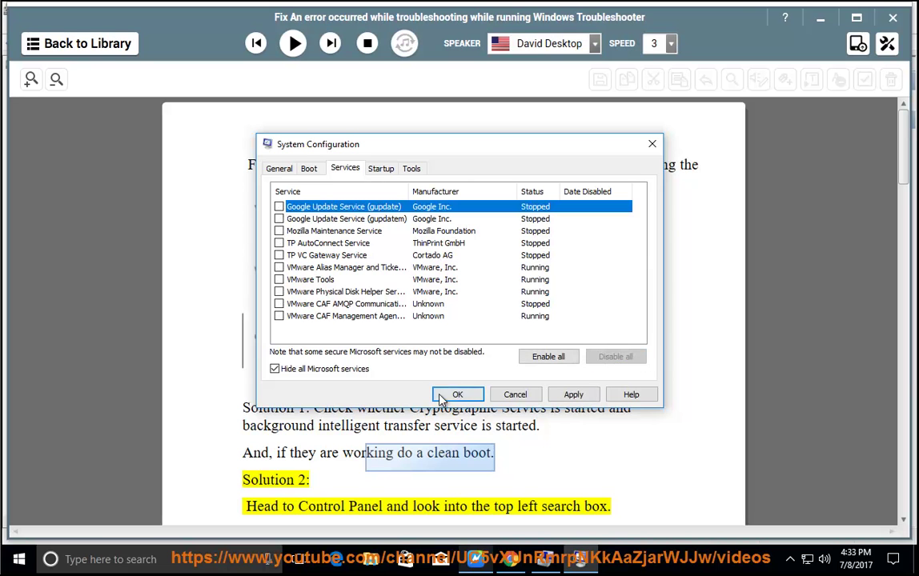
# Close System Configuration and have NaturalReader read Solution 2, pausing at Solution 3.
pyautogui.click(516, 394)
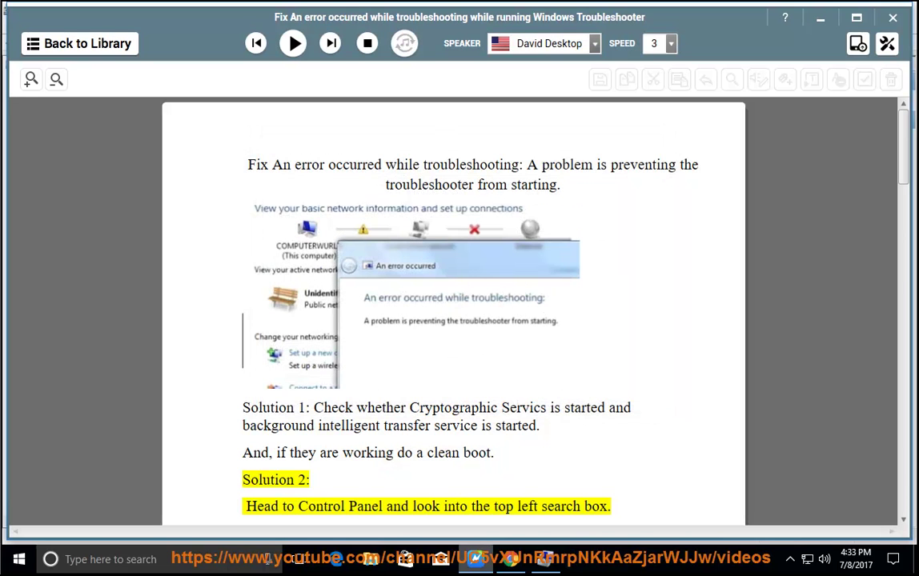
pyautogui.click(294, 44)
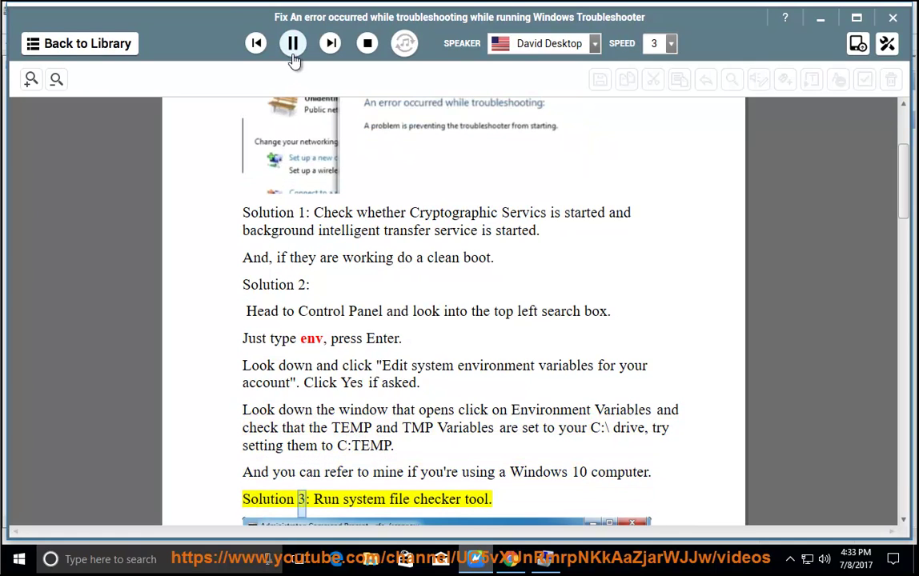
pyautogui.click(293, 50)
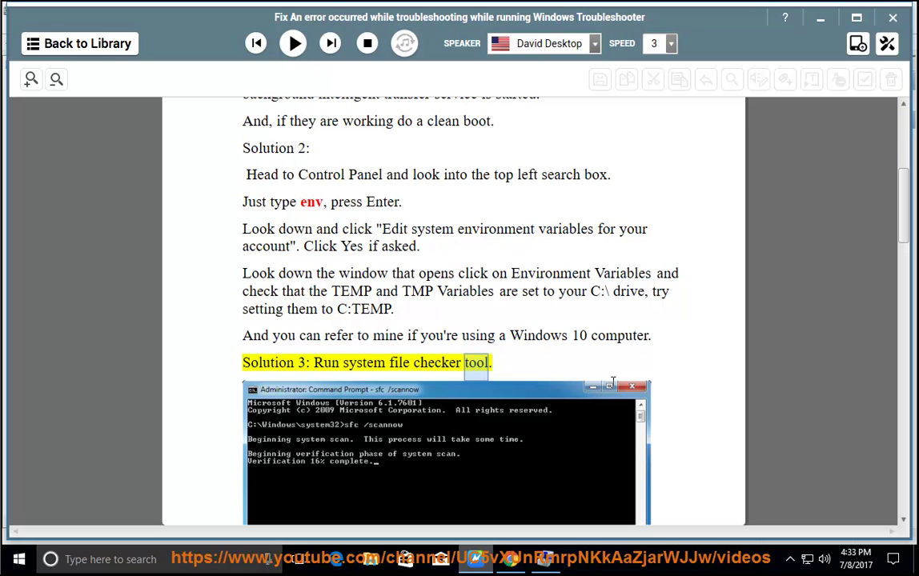
pyautogui.moveTo(295, 175); pyautogui.dragTo(244, 176)
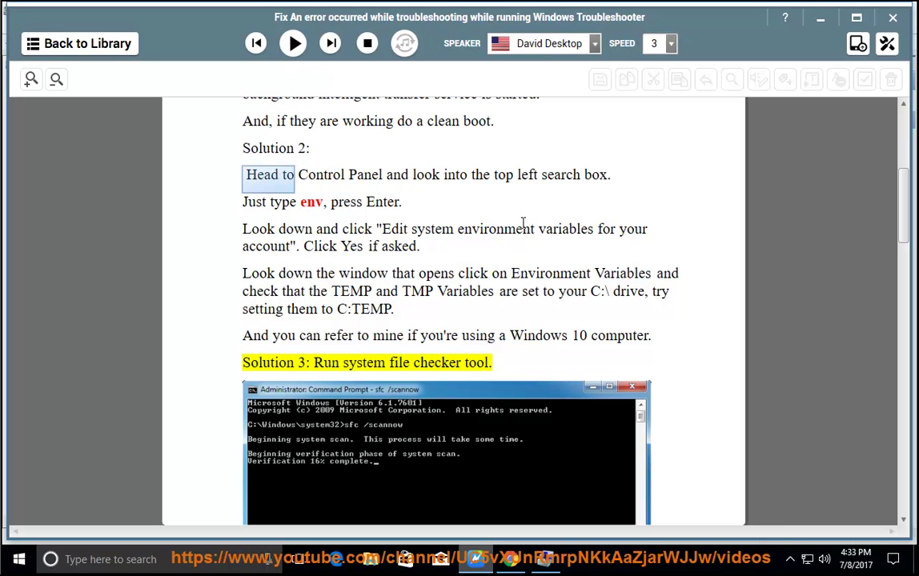
# Go from Network and Sharing Center to Control Panel Home and search for 'ENV'.
pyautogui.rightClick(804, 559)
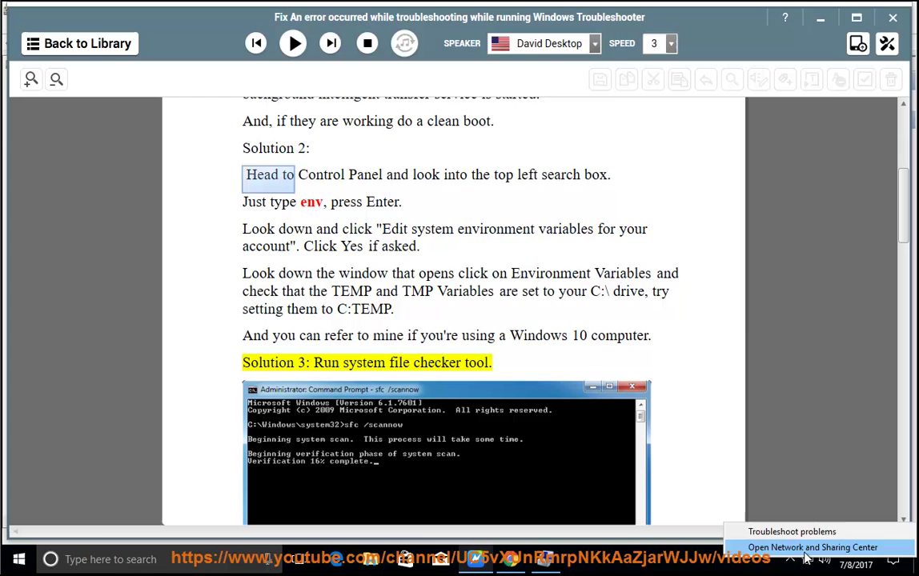
pyautogui.click(801, 547)
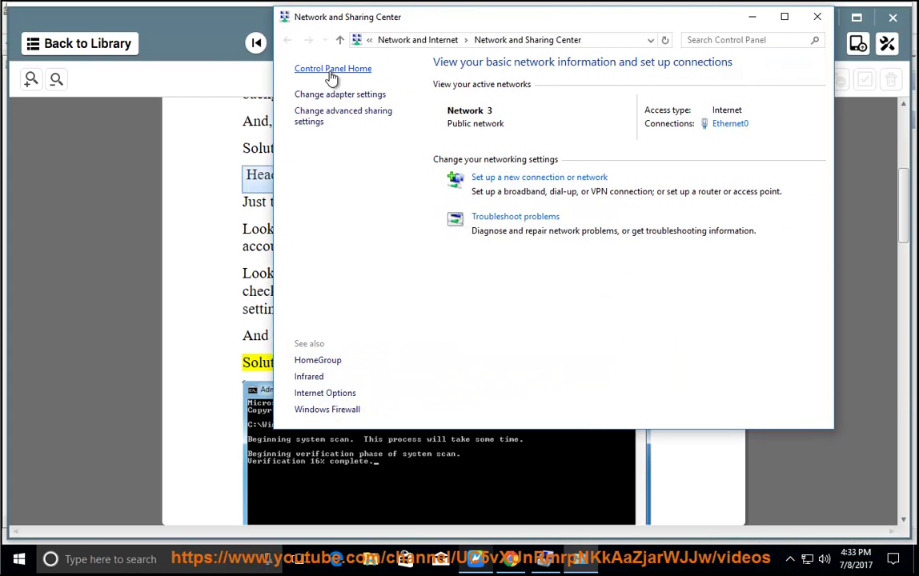
pyautogui.click(296, 67)
pyautogui.moveTo(547, 35); pyautogui.dragTo(464, 256)
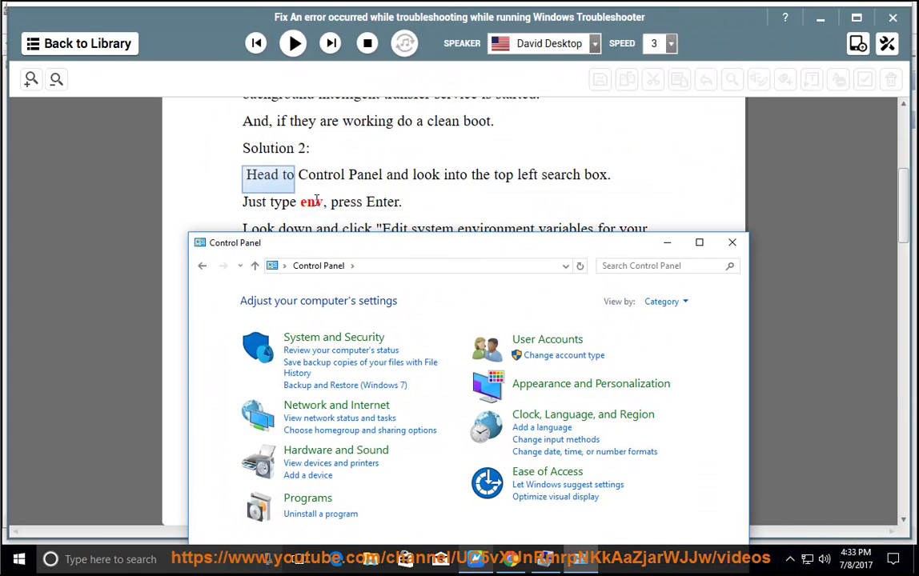
pyautogui.click(666, 268)
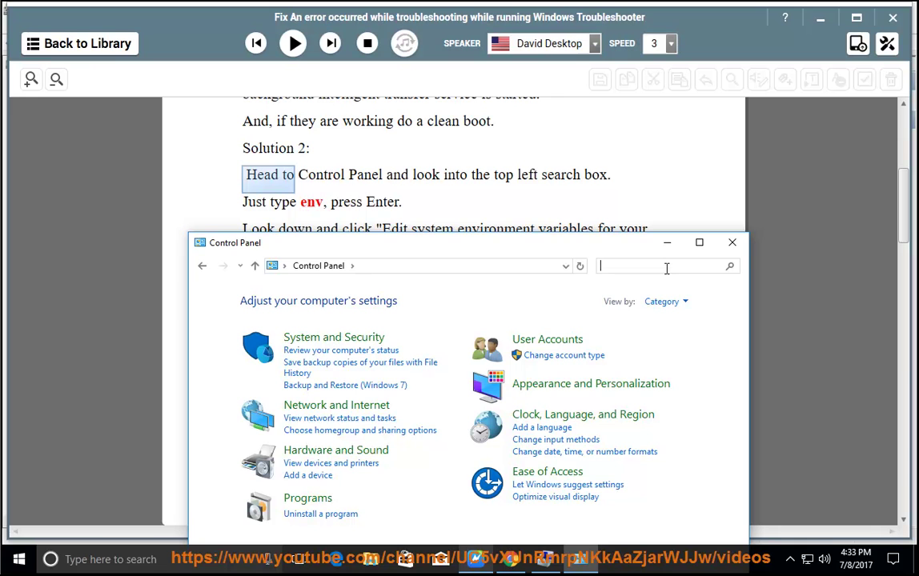
pyautogui.write('env')
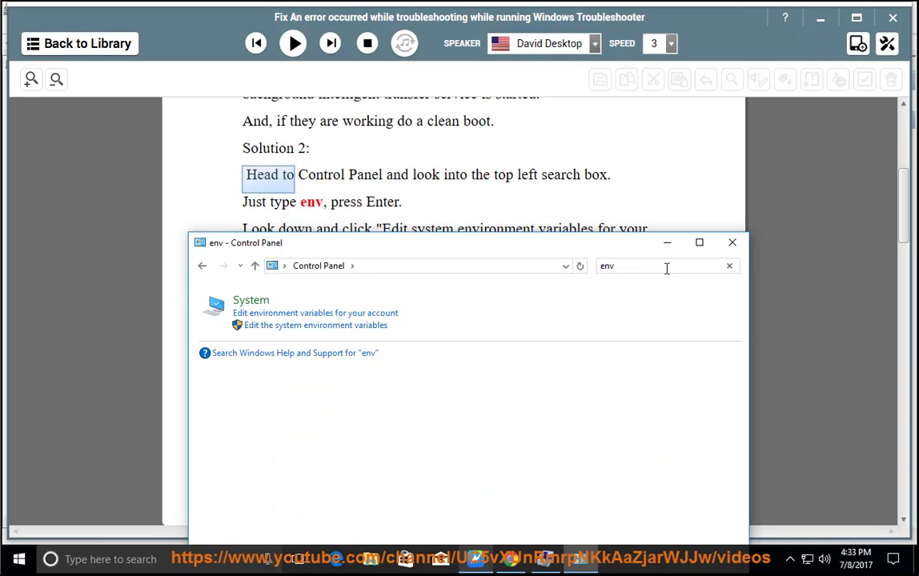
pyautogui.moveTo(621, 277); pyautogui.dragTo(546, 267)
pyautogui.write('ENV')
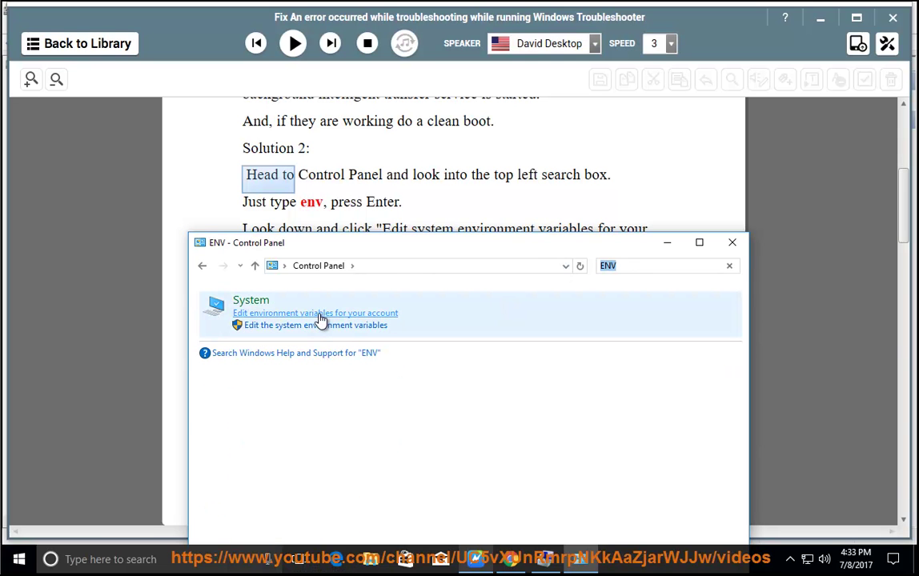
# Open the Environment Variables window for your account and close Control Panel.
pyautogui.click(392, 317)
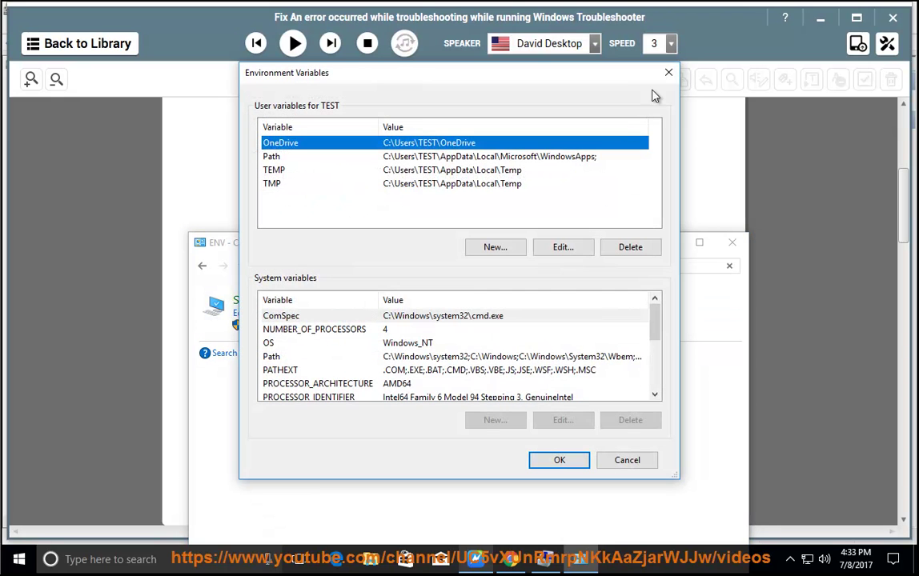
pyautogui.click(734, 251)
pyautogui.click(731, 244)
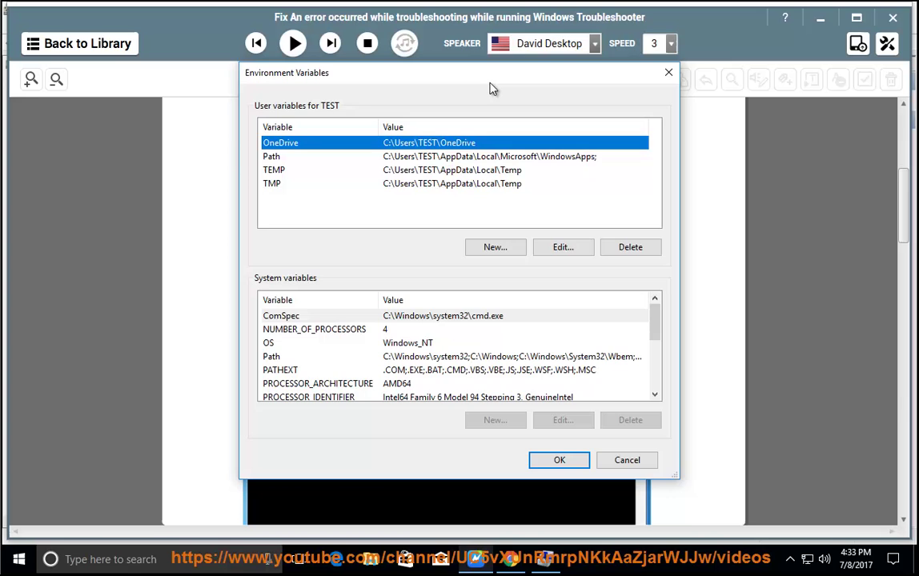
pyautogui.moveTo(499, 77); pyautogui.dragTo(490, 313)
# Inspect the TEMP and TMP user variable values, closing each editor without changes.
pyautogui.click(280, 407)
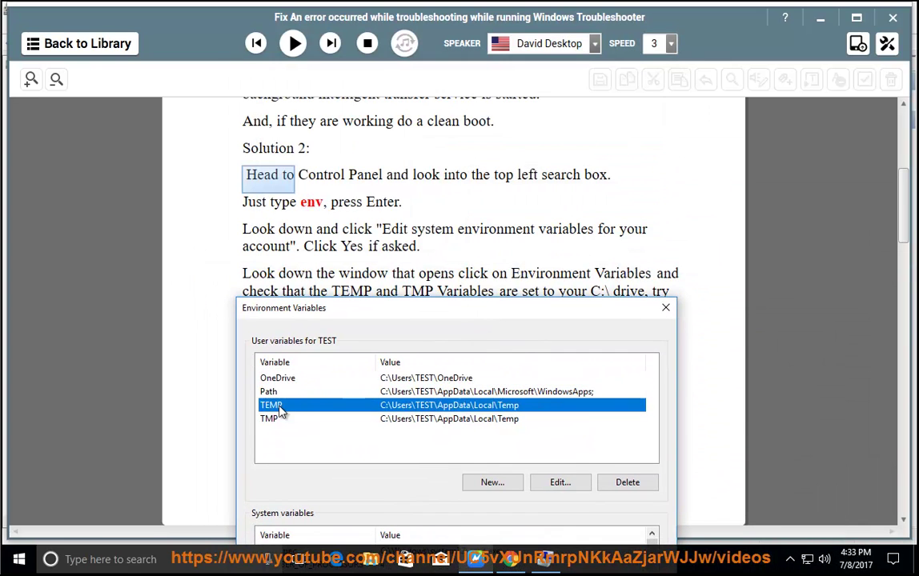
pyautogui.click(473, 419)
pyautogui.click(477, 409)
pyautogui.click(551, 490)
pyautogui.click(508, 281)
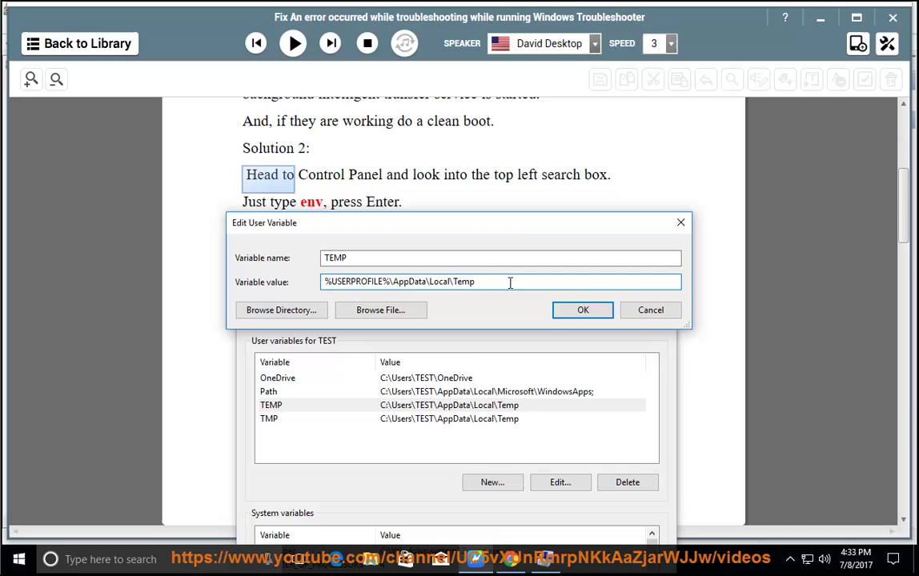
pyautogui.doubleClick(508, 281)
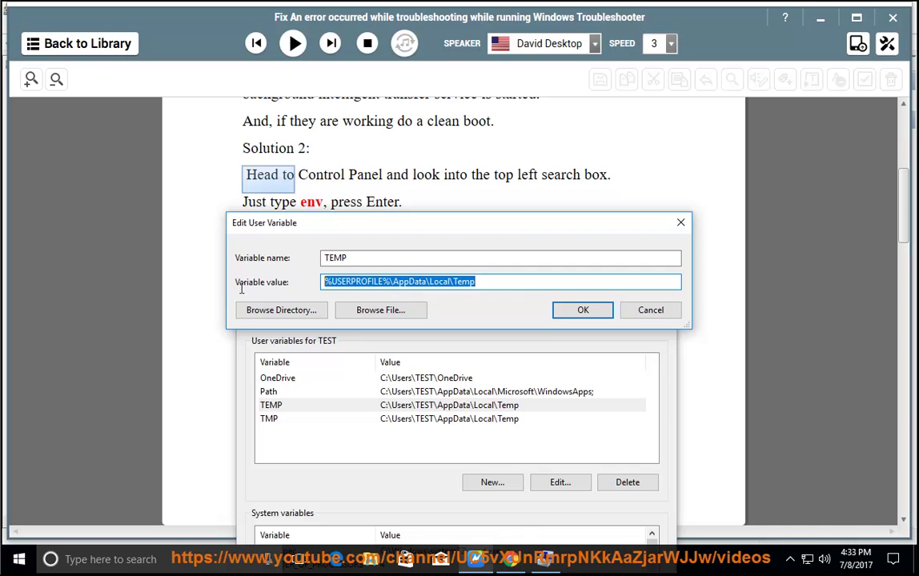
pyautogui.click(654, 312)
pyautogui.click(469, 417)
pyautogui.click(557, 483)
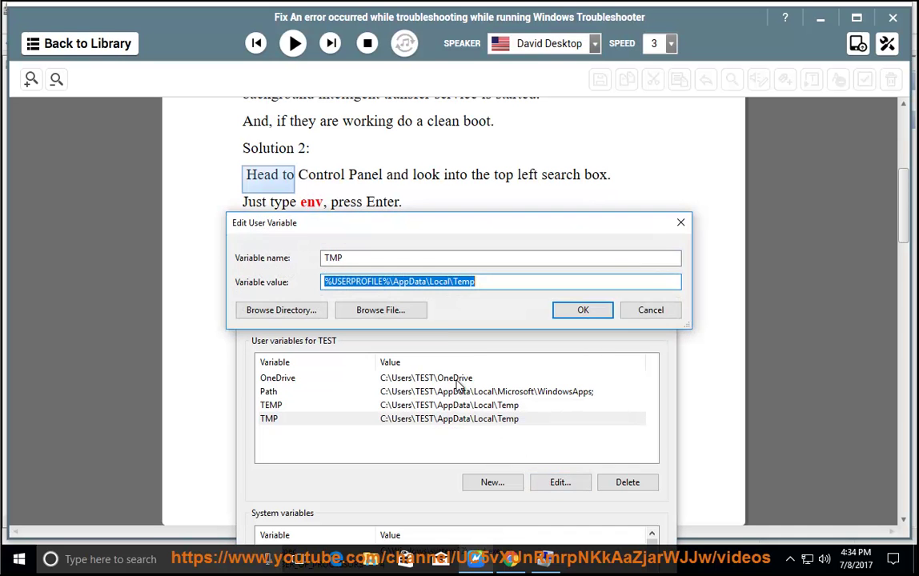
pyautogui.click(495, 283)
pyautogui.doubleClick(494, 283)
pyautogui.click(662, 317)
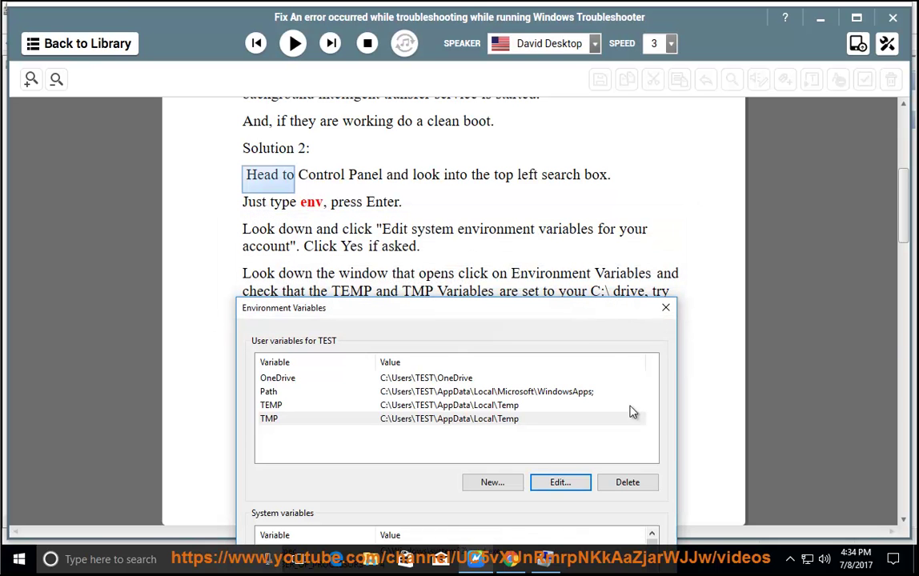
# Try C:TEMP as the TEMP value, then cancel it and close Environment Variables.
pyautogui.moveTo(612, 320); pyautogui.dragTo(606, 345)
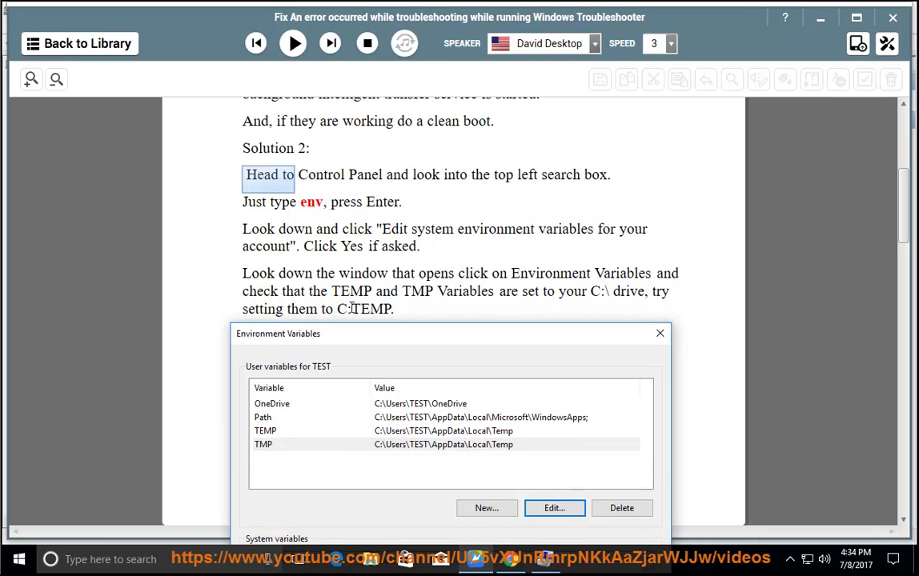
pyautogui.click(427, 430)
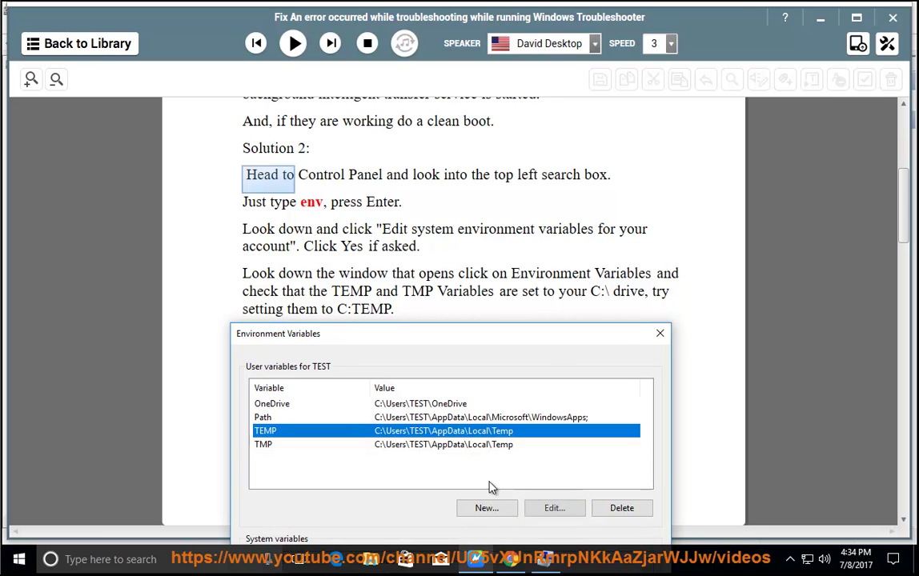
pyautogui.click(554, 507)
pyautogui.moveTo(521, 225); pyautogui.dragTo(516, 348)
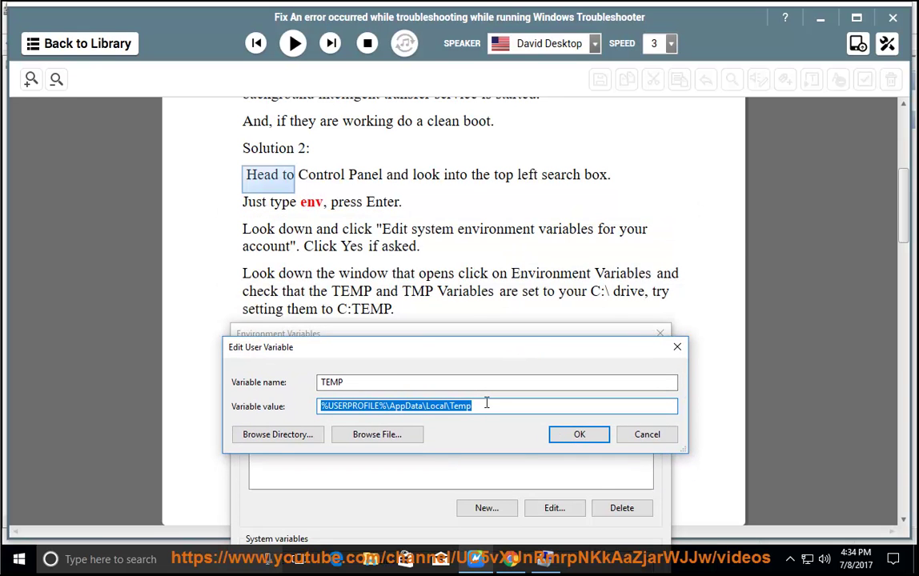
pyautogui.write('C:TEMP')
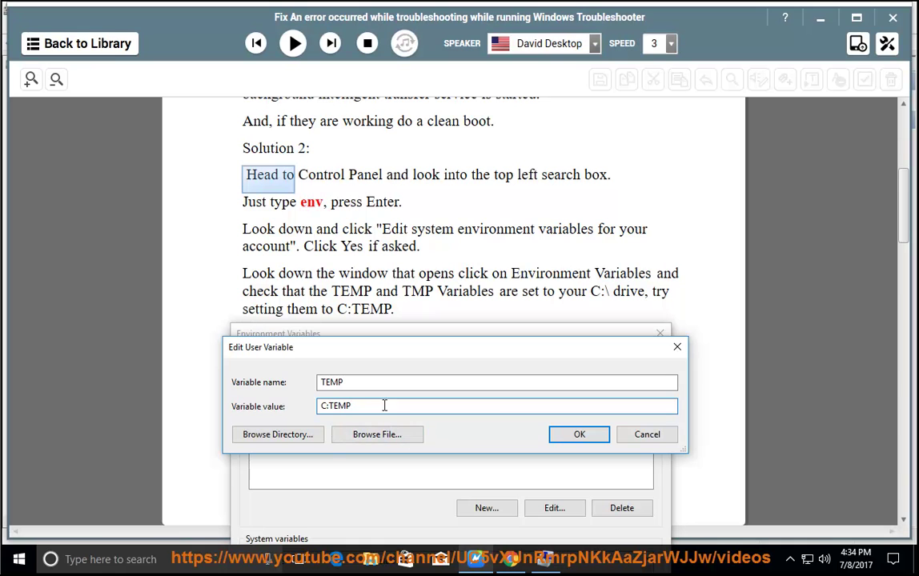
pyautogui.moveTo(383, 406); pyautogui.dragTo(272, 410)
pyautogui.click(648, 435)
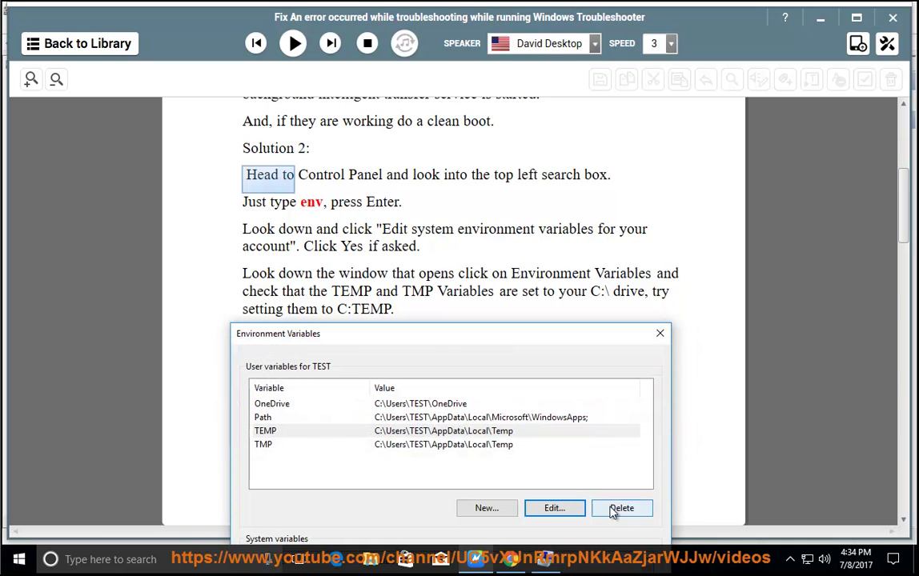
pyautogui.click(661, 336)
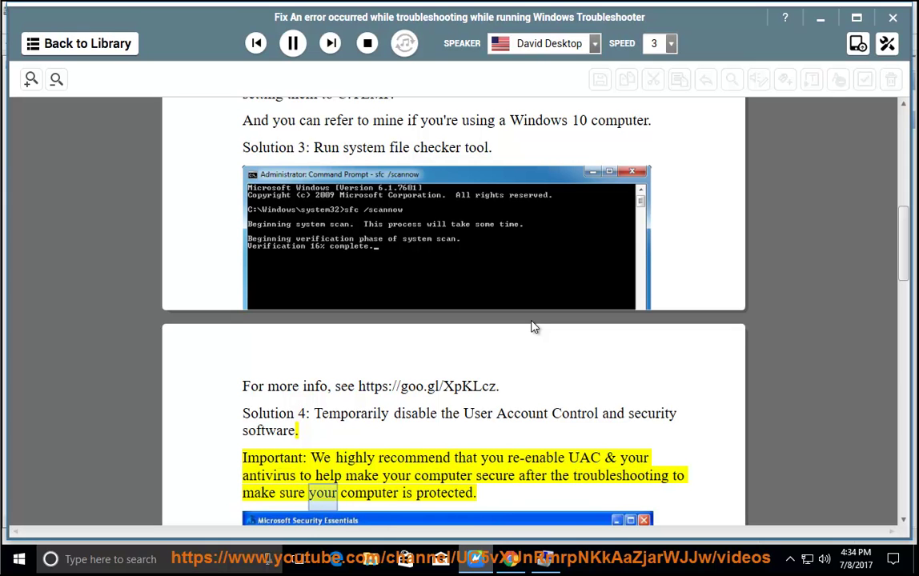
# Pause the narration partway through Solution 5's Group Policy advice.
pyautogui.click(301, 43)
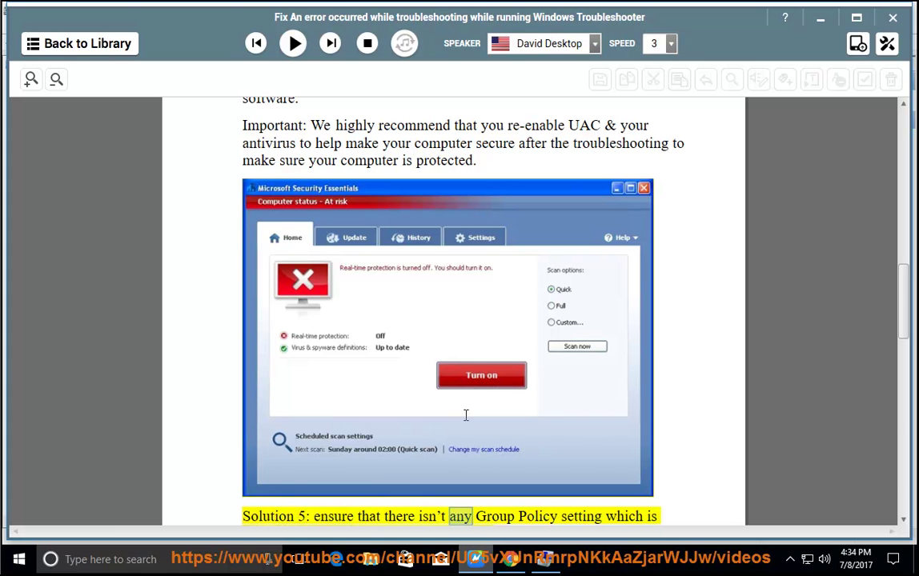
# Reach Control Panel Home through Network and Sharing Center and search for 'UAC'.
pyautogui.click(545, 559)
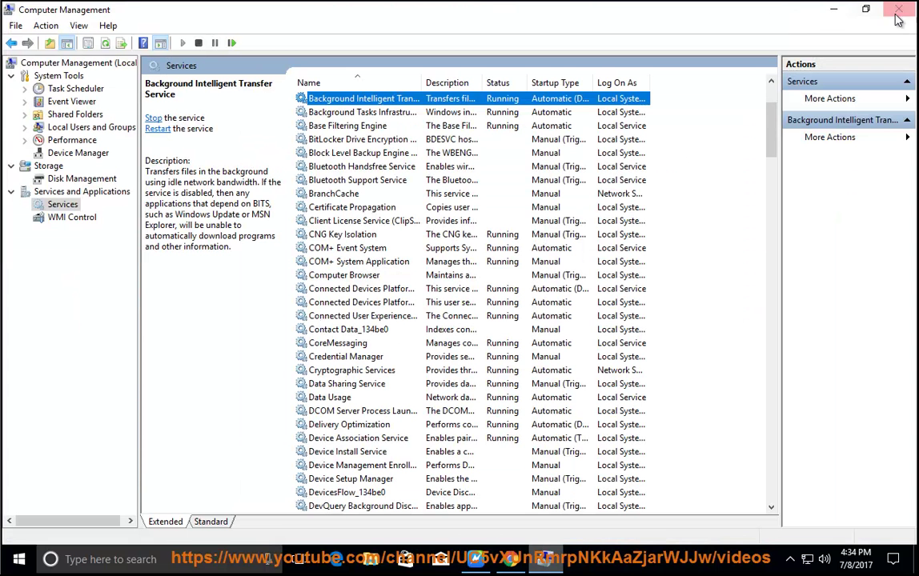
pyautogui.rightClick(808, 559)
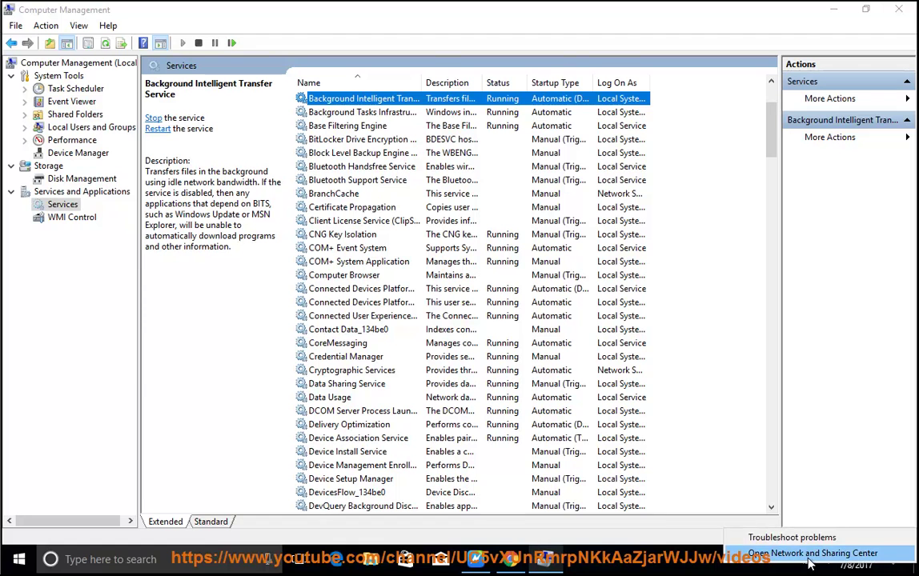
pyautogui.click(810, 555)
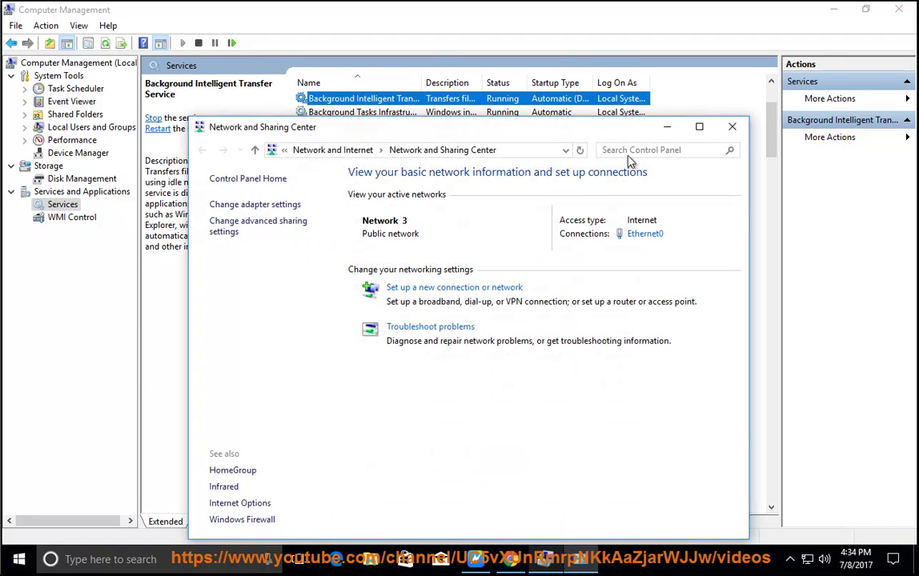
pyautogui.click(264, 180)
pyautogui.click(618, 152)
pyautogui.write('U')
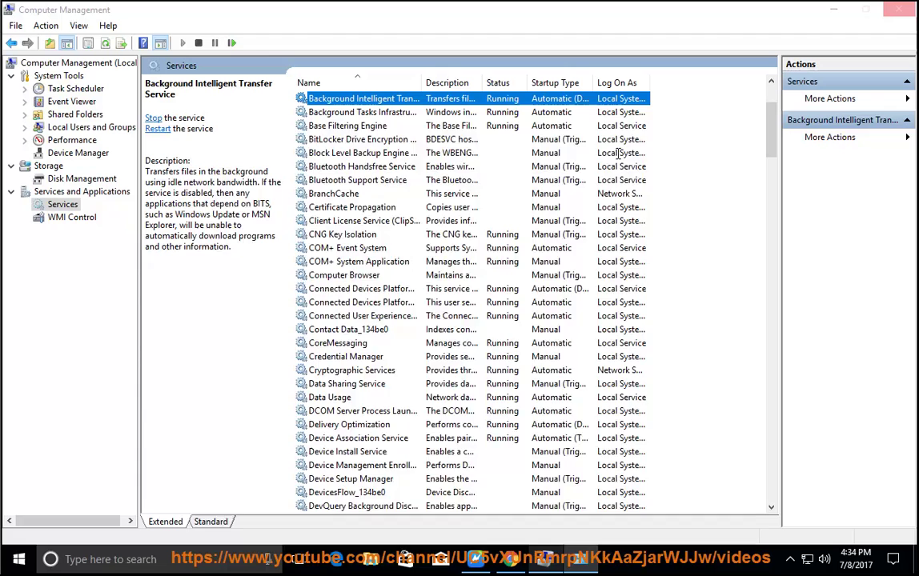
pyautogui.write('AC')
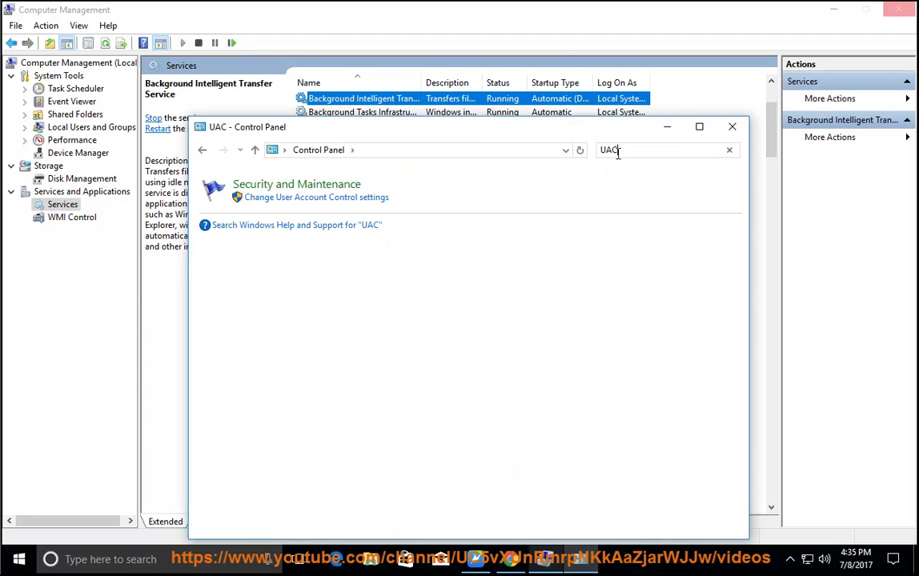
# Lower User Account Control to Never notify, apply with OK, and close Control Panel.
pyautogui.click(349, 205)
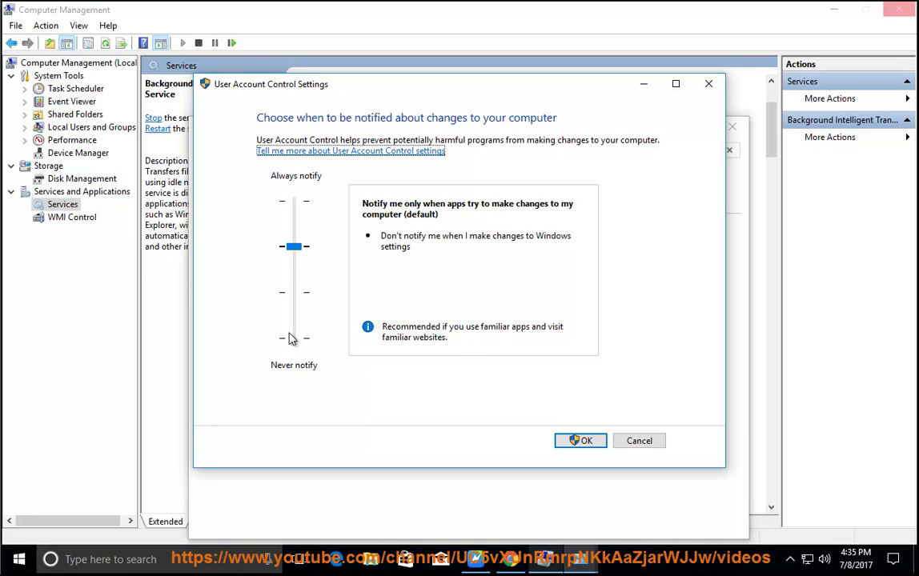
pyautogui.moveTo(294, 245); pyautogui.dragTo(296, 337)
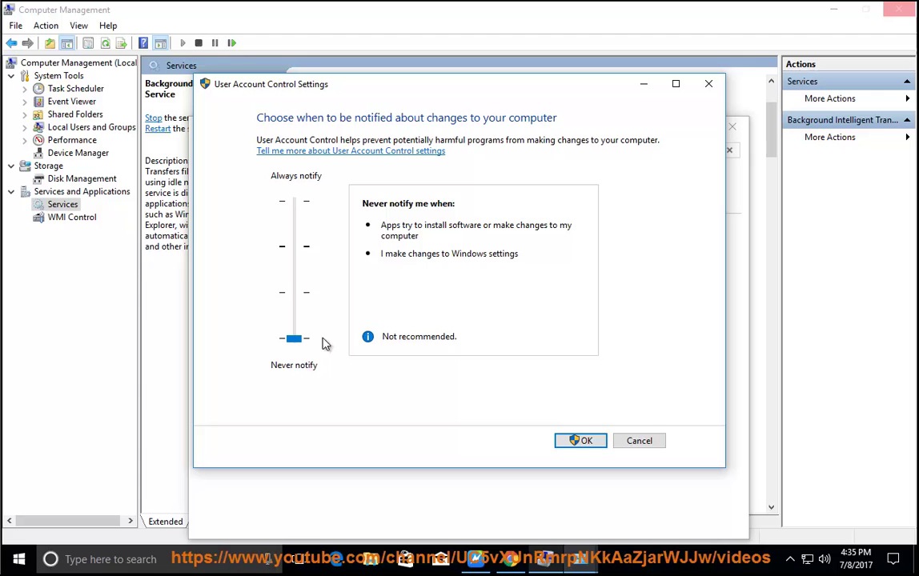
pyautogui.click(648, 452)
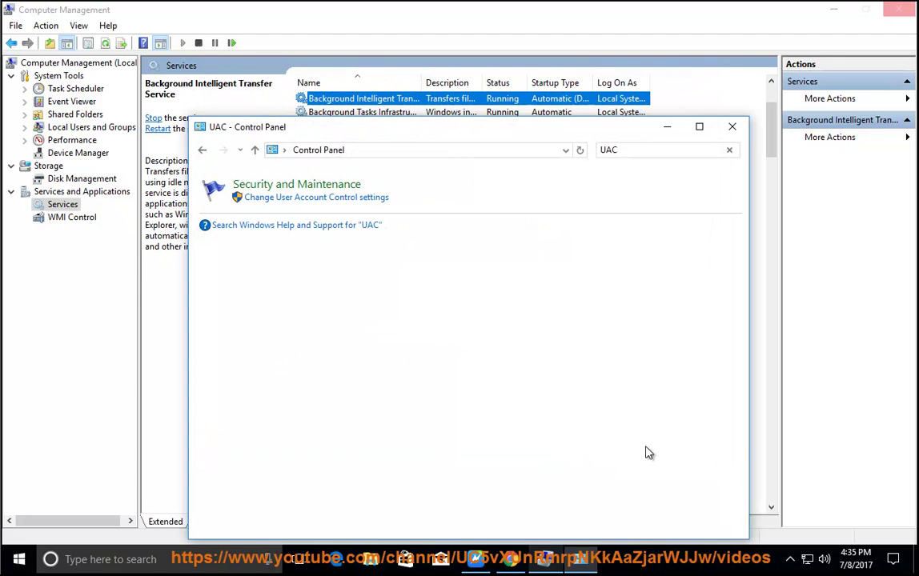
pyautogui.click(733, 127)
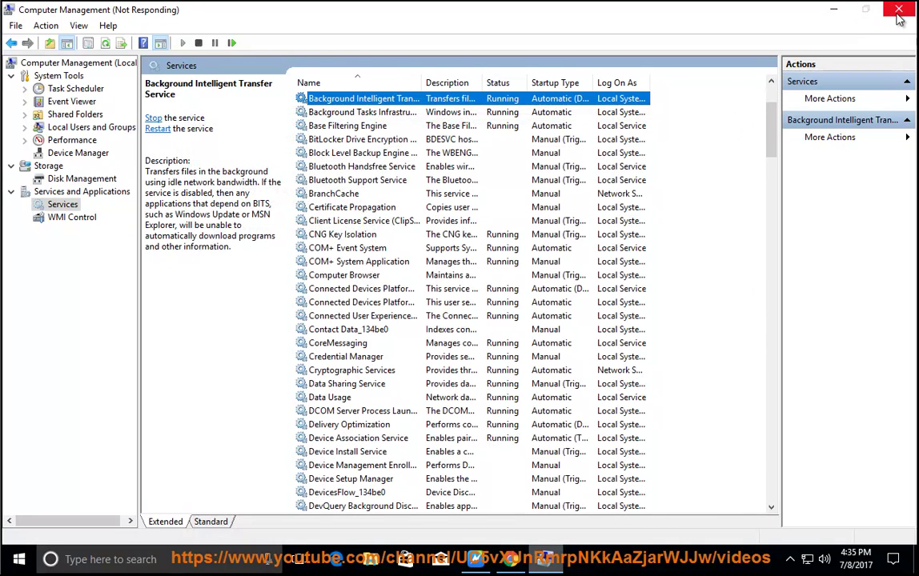
# Resume NaturalReader's narration through Solution 5's Group Policy settings up to Solution 6 on DISM.
pyautogui.click(477, 560)
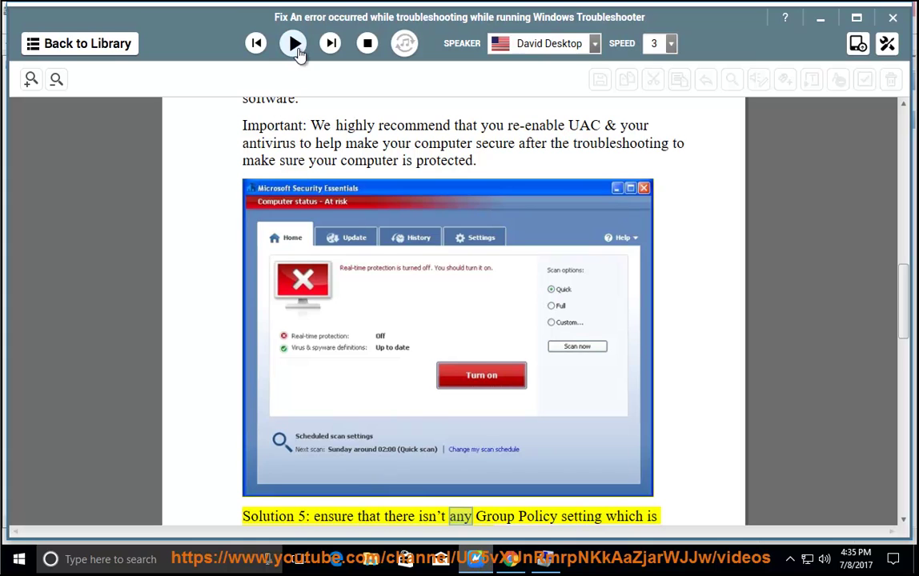
pyautogui.click(294, 44)
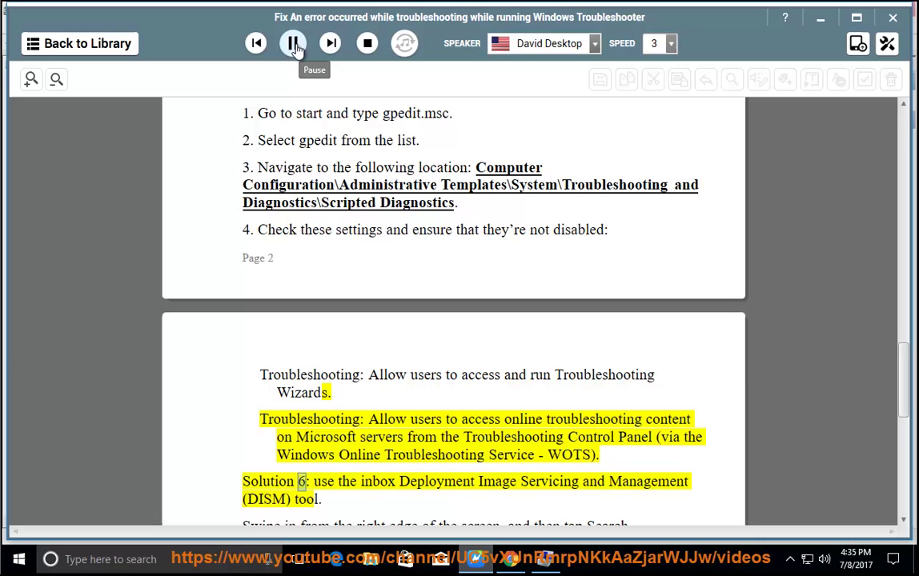
# Pause the narration, select gpedit.msc in the article and run it from the Run prompt.
pyautogui.click(295, 45)
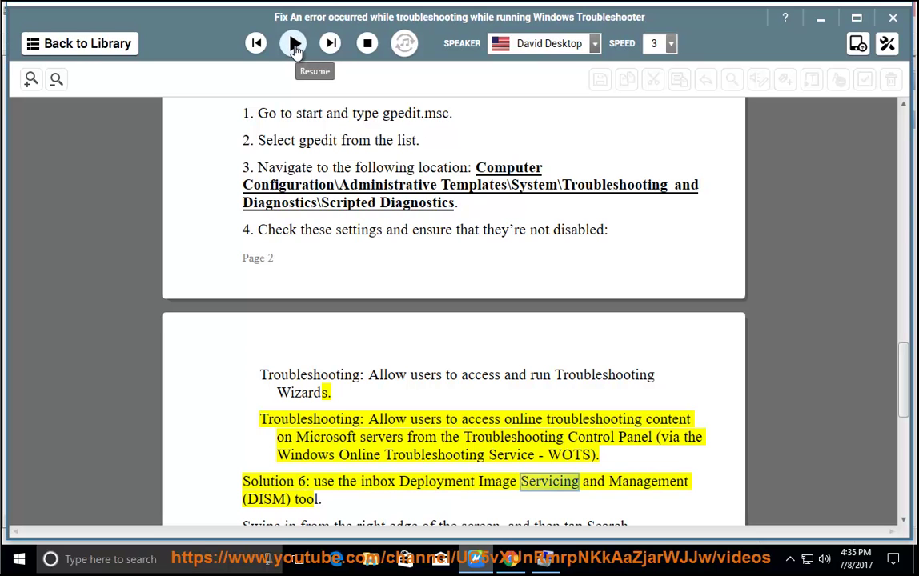
pyautogui.click(462, 231)
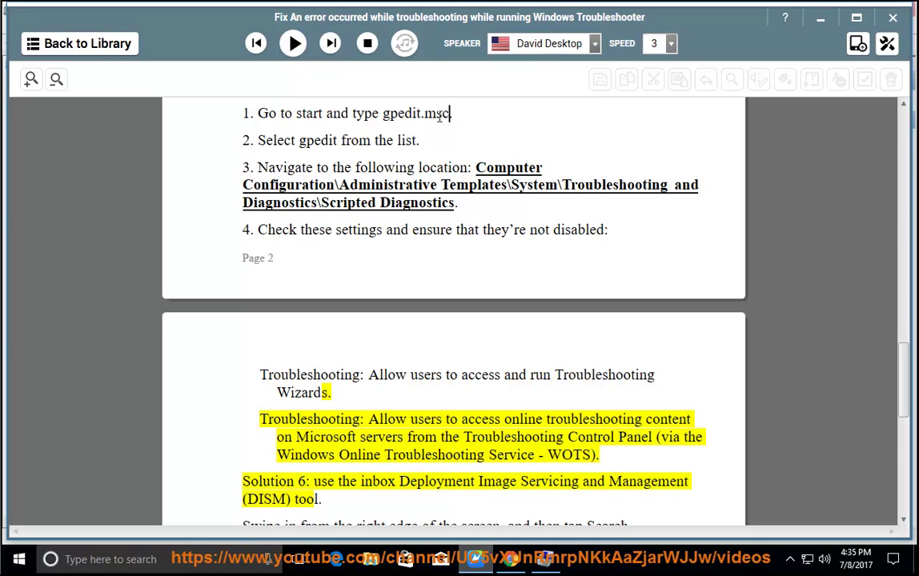
pyautogui.moveTo(449, 114); pyautogui.dragTo(382, 112)
pyautogui.press('super+r')
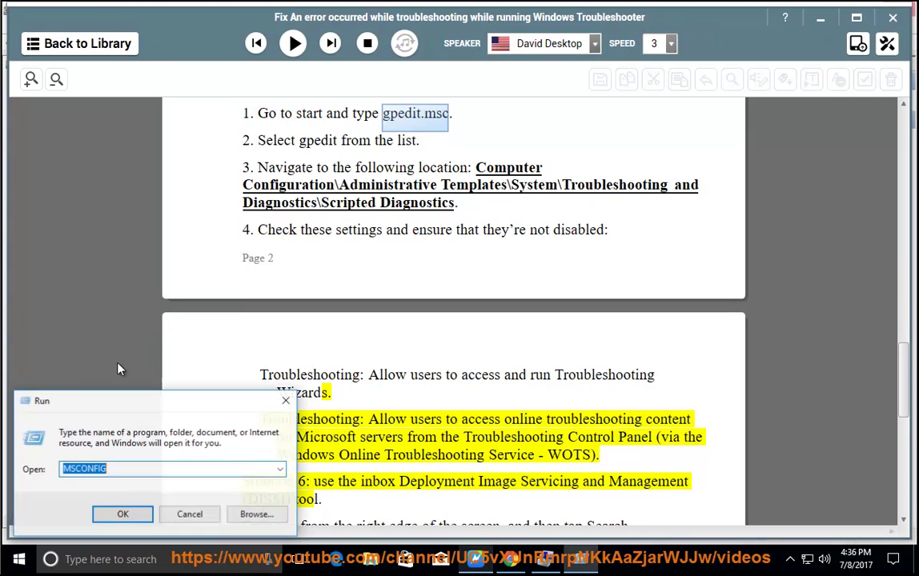
pyautogui.click(123, 515)
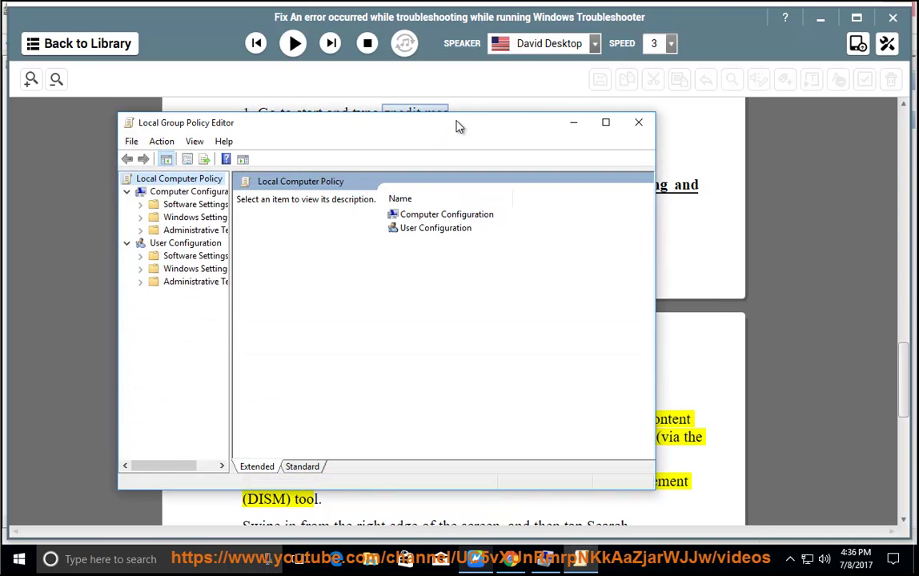
# Reposition the editor, widen the tree and expand Computer Configuration > Administrative Templates > System.
pyautogui.moveTo(456, 127); pyautogui.dragTo(562, 215)
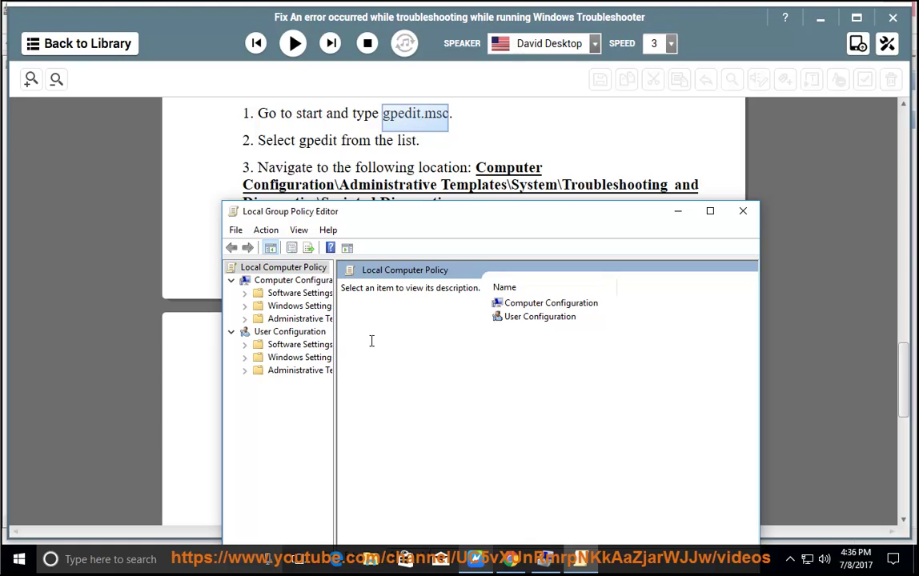
pyautogui.moveTo(336, 345); pyautogui.dragTo(377, 343)
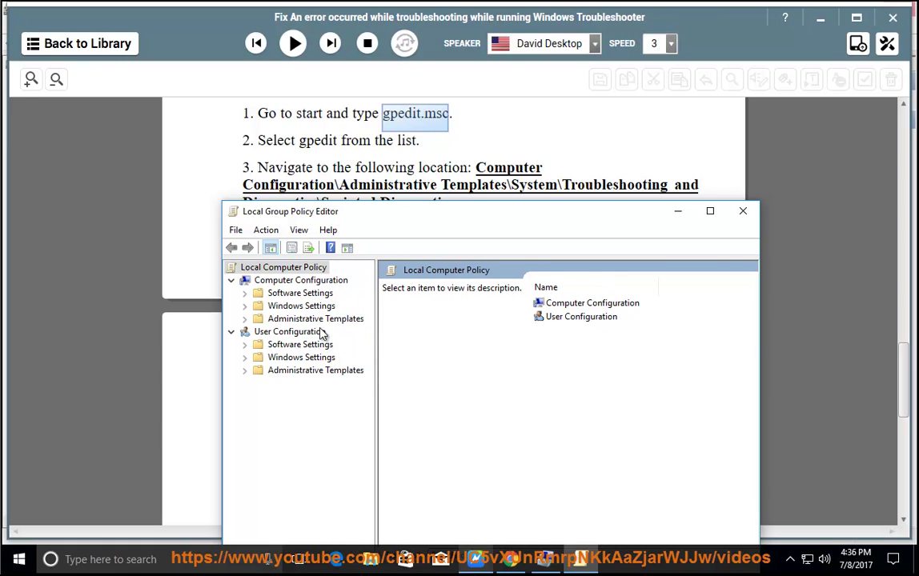
pyautogui.click(300, 281)
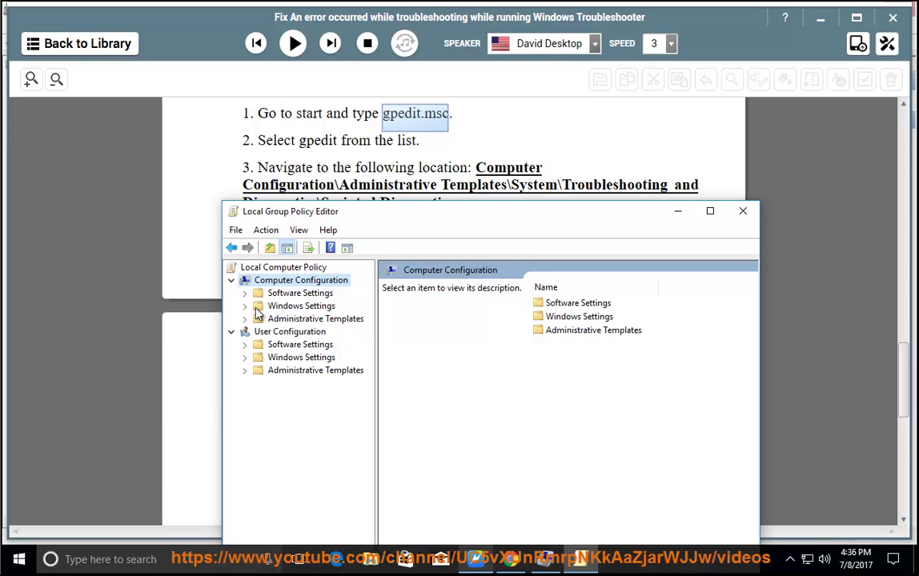
pyautogui.click(292, 319)
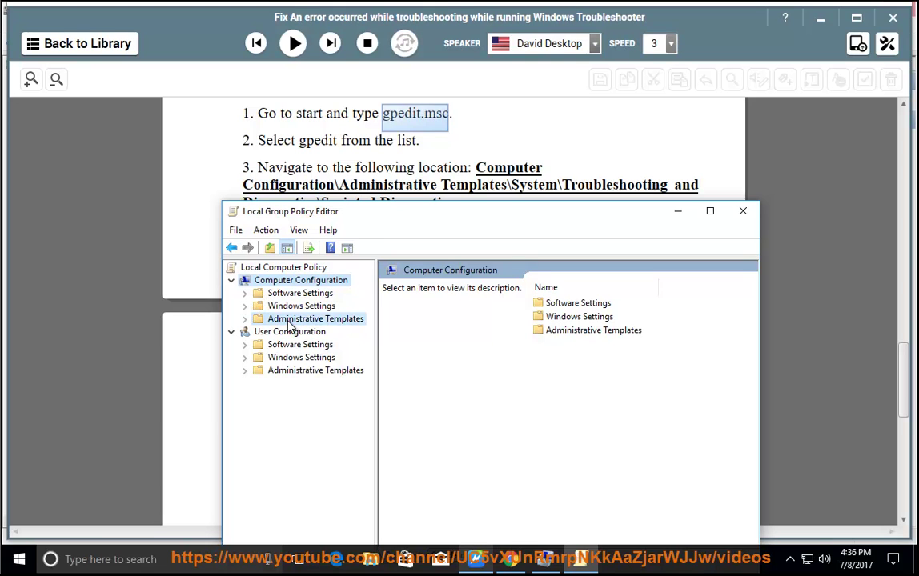
pyautogui.click(245, 320)
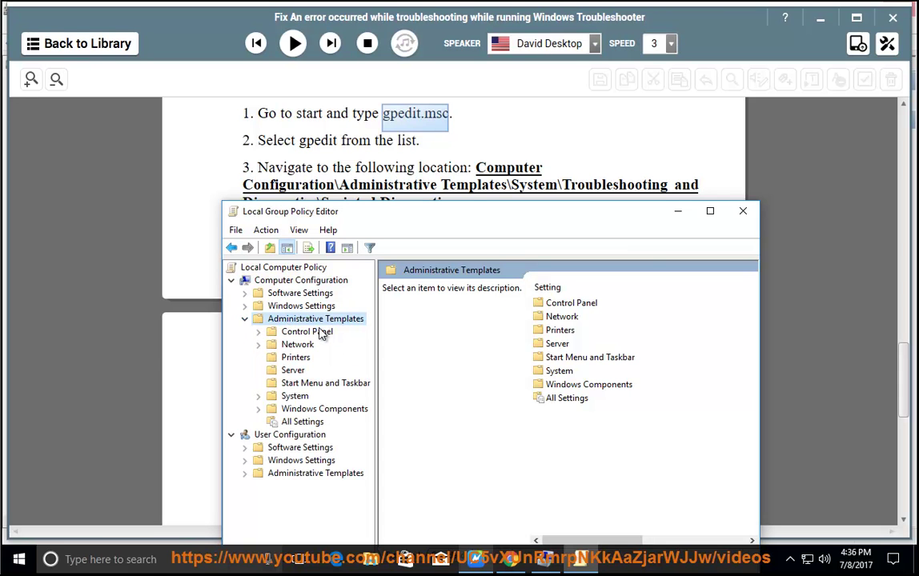
pyautogui.click(293, 397)
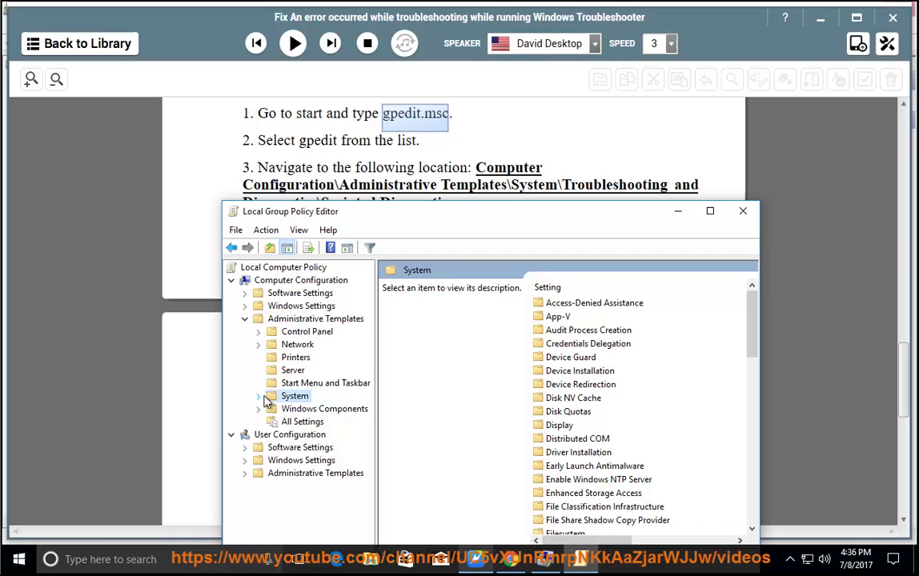
pyautogui.click(259, 397)
# Expand Troubleshooting and Diagnostics and select its Scripted Diagnostics folder.
pyautogui.moveTo(380, 421); pyautogui.dragTo(423, 504)
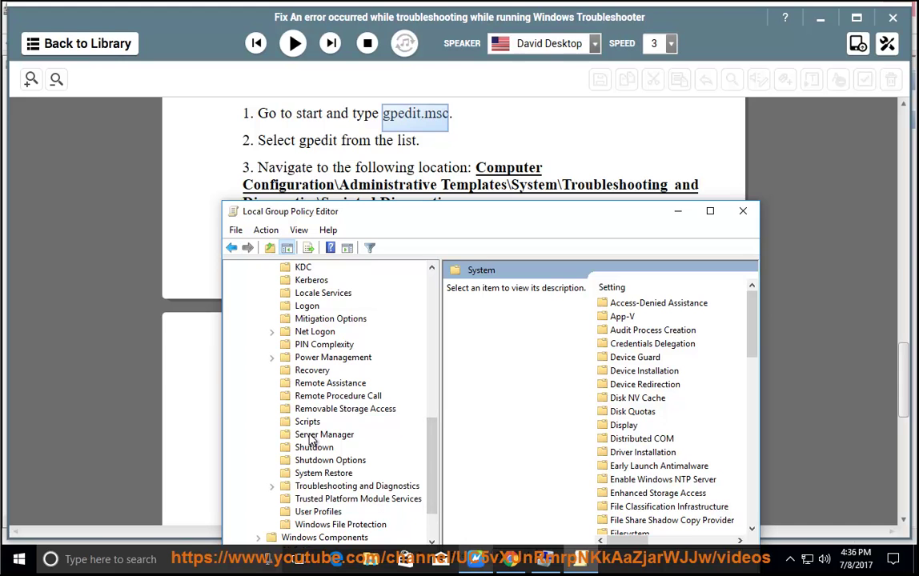
pyautogui.click(344, 486)
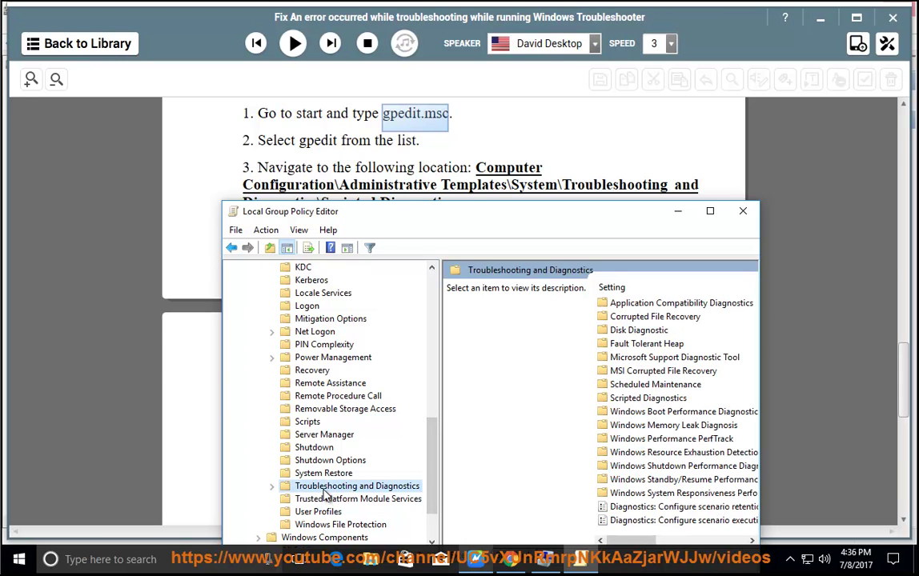
pyautogui.click(272, 486)
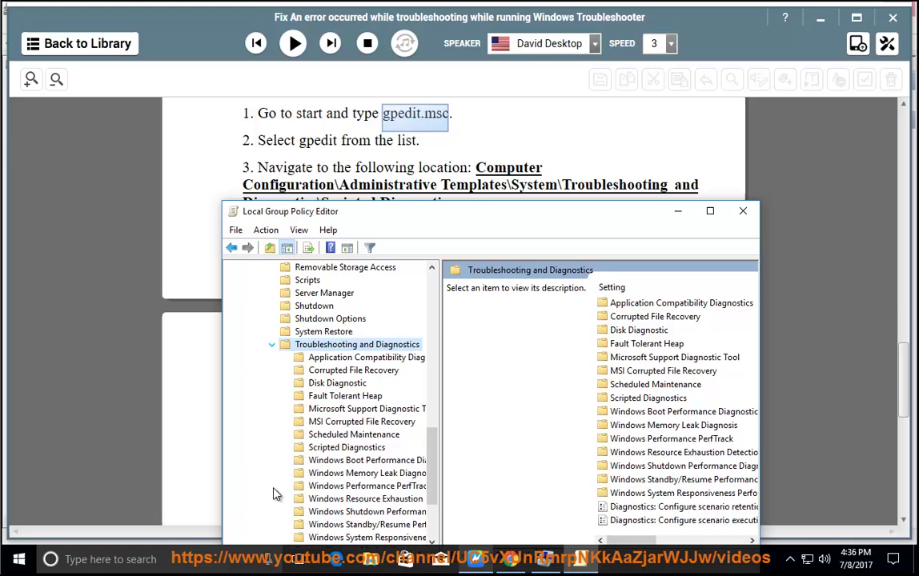
pyautogui.moveTo(471, 218); pyautogui.dragTo(716, 129)
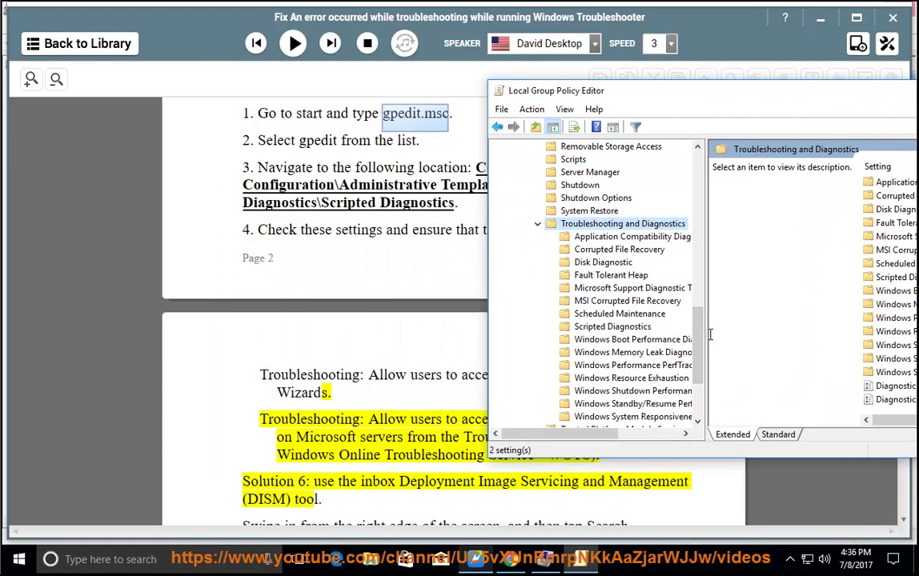
pyautogui.moveTo(706, 340); pyautogui.dragTo(714, 340)
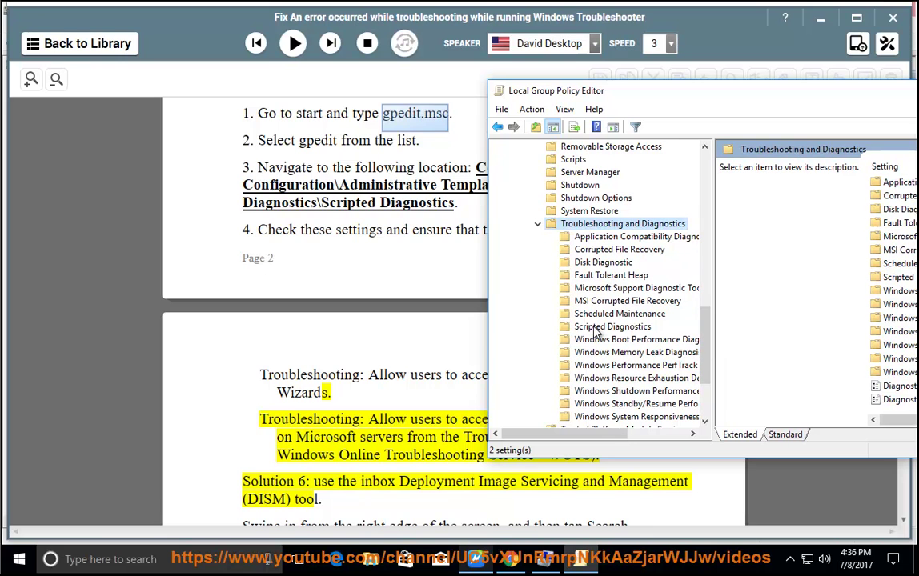
pyautogui.click(597, 327)
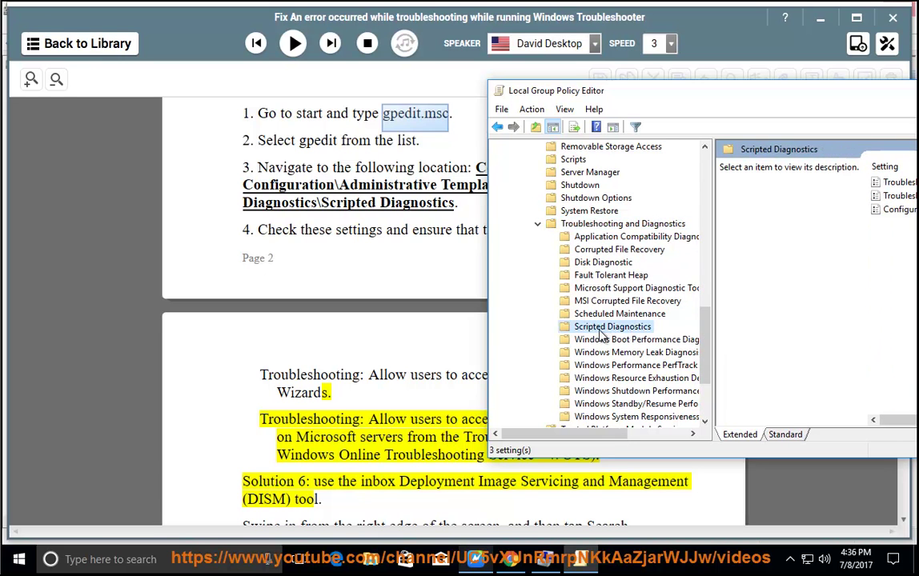
# Maximize the editor and show the online troubleshooting policy's description, marked Not configured.
pyautogui.moveTo(740, 101); pyautogui.dragTo(388, 283)
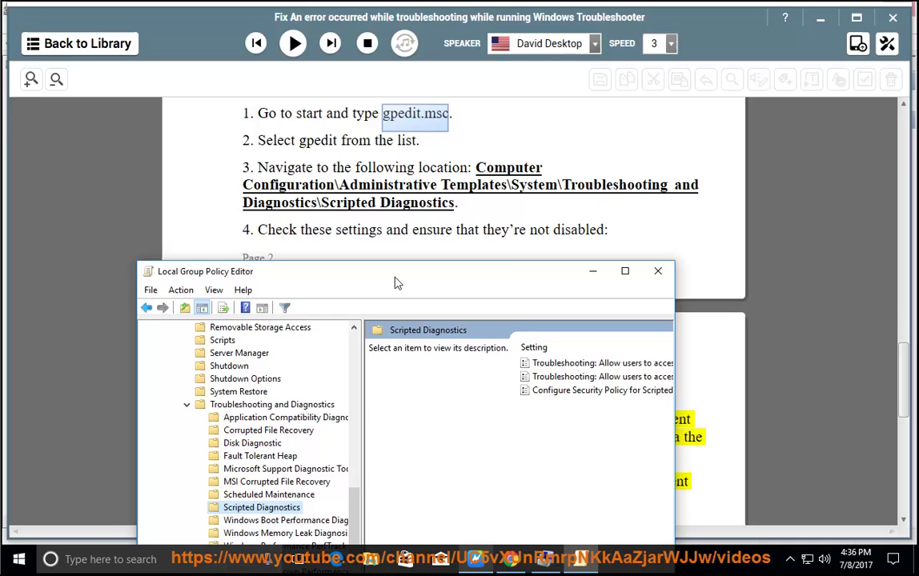
pyautogui.click(312, 230)
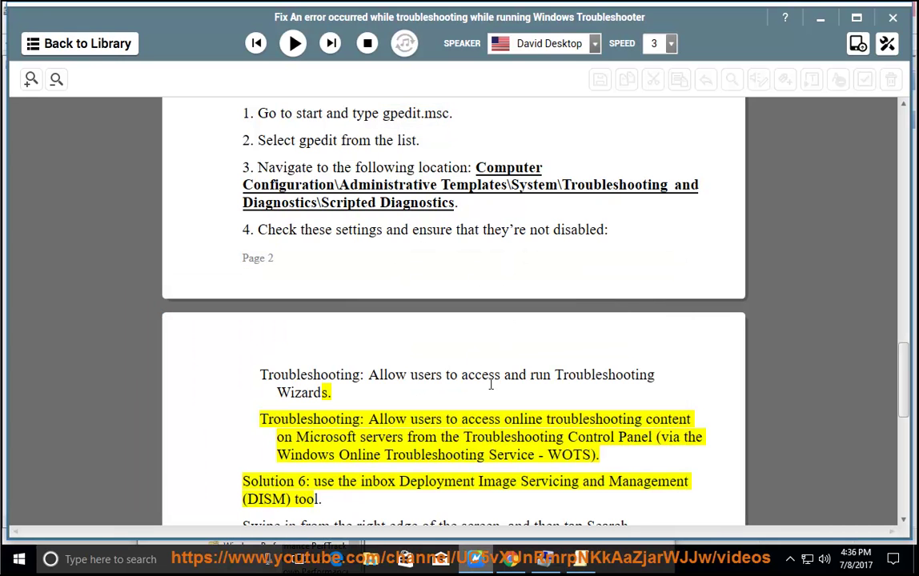
pyautogui.click(261, 374)
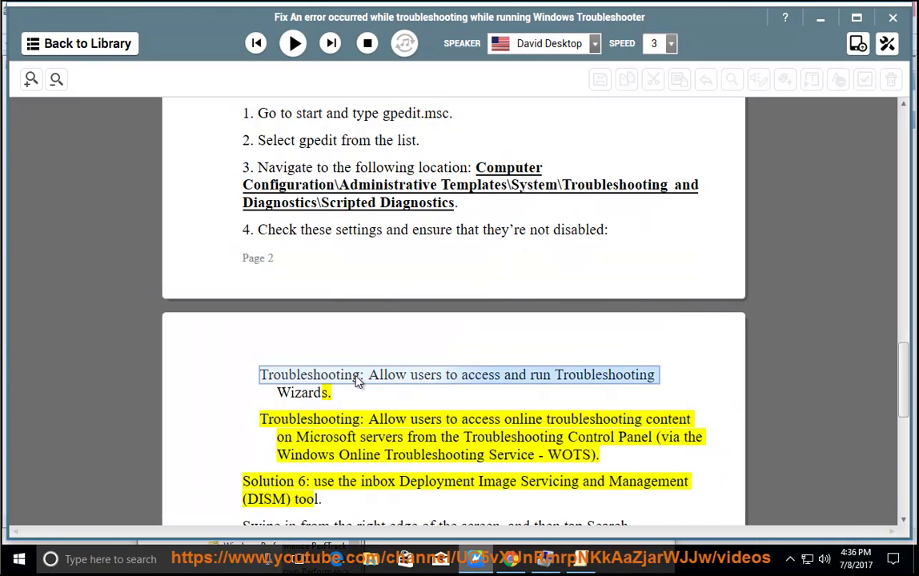
pyautogui.hotkey('alt', 'Tab')
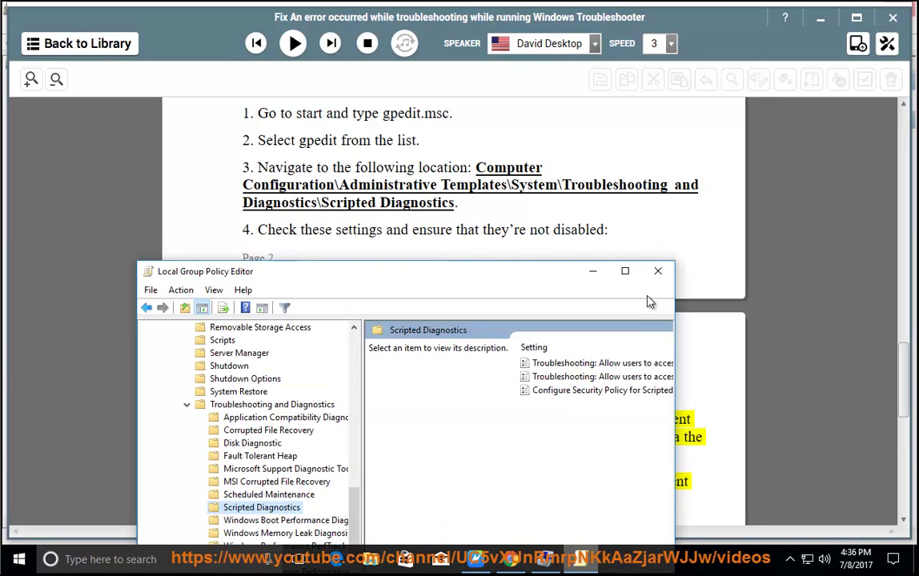
pyautogui.click(625, 272)
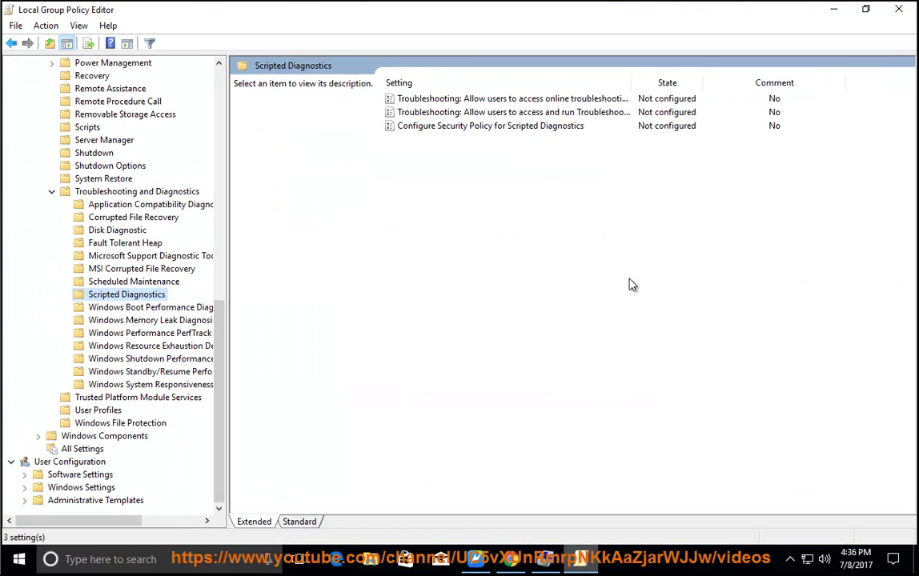
pyautogui.click(517, 102)
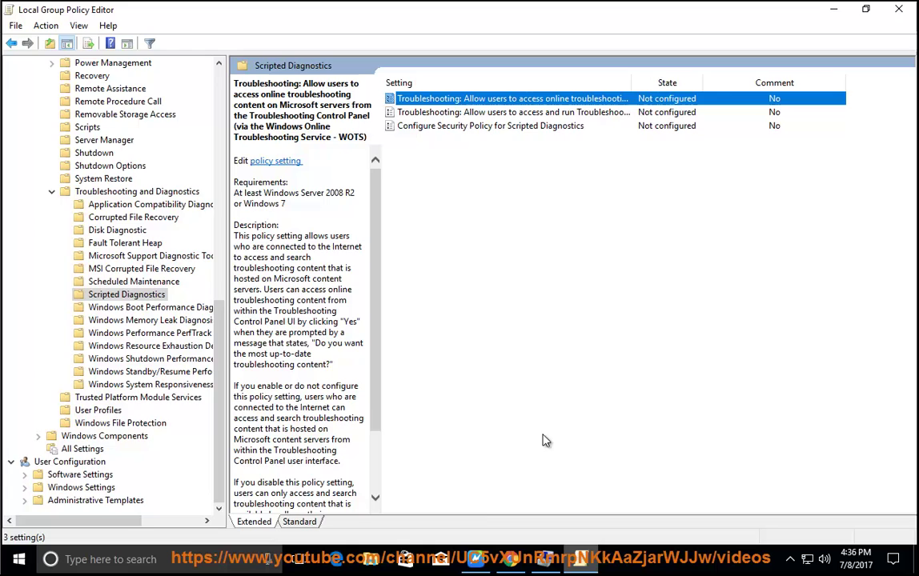
# Highlight 'not disabled' in the guide's step 4 and return to the policy editor.
pyautogui.hotkey('alt', 'Tab')
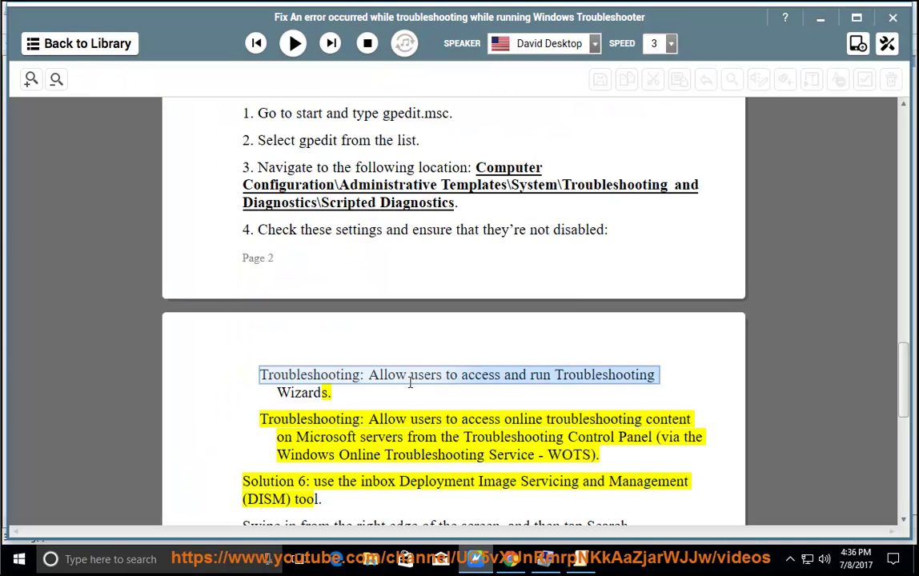
pyautogui.moveTo(606, 234); pyautogui.dragTo(525, 243)
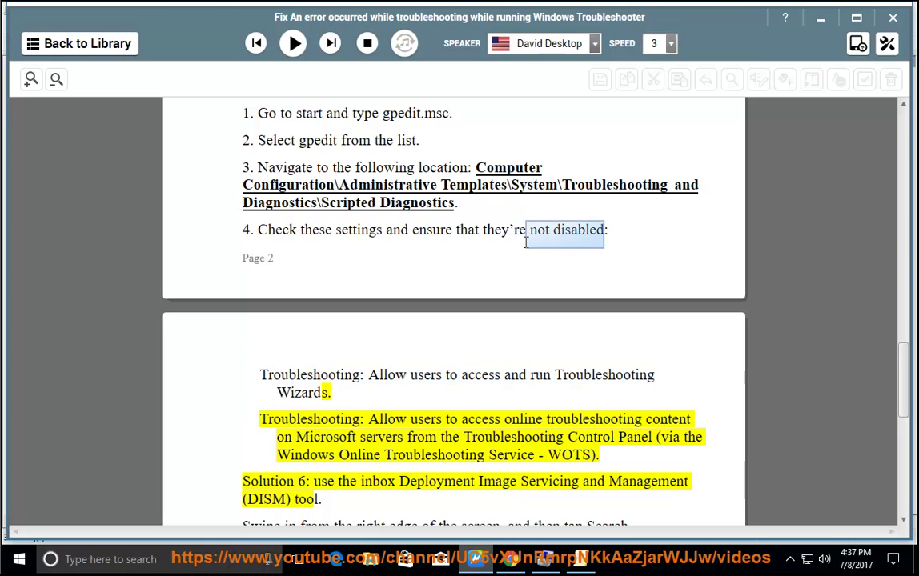
pyautogui.hotkey('alt', 'Tab')
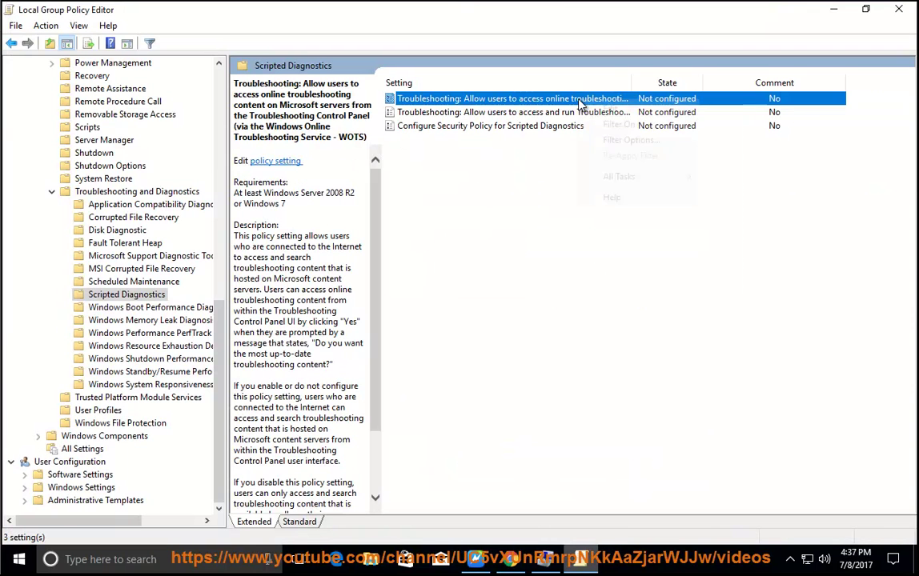
# Open the online troubleshooting policy and confirm it stays Not Configured without changes.
pyautogui.rightClick(582, 104)
pyautogui.click(616, 112)
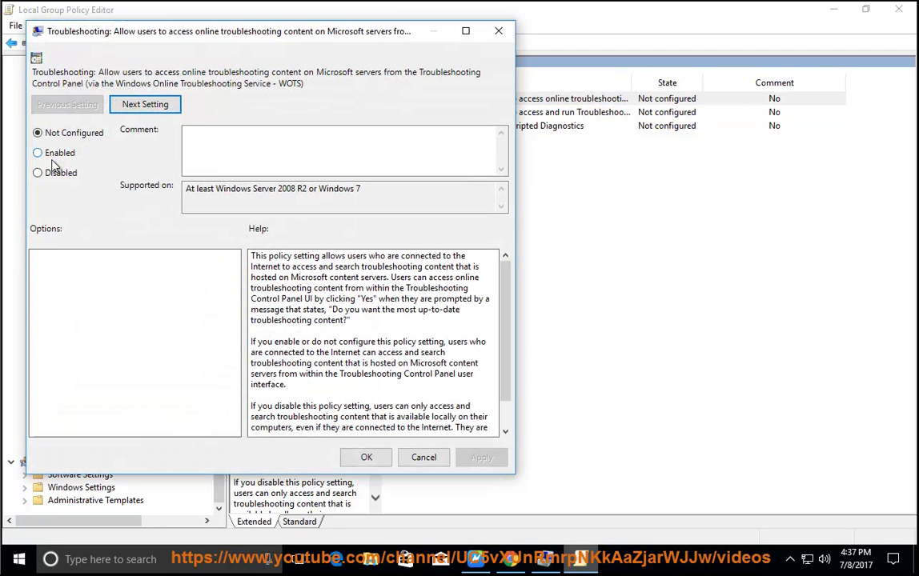
pyautogui.click(43, 136)
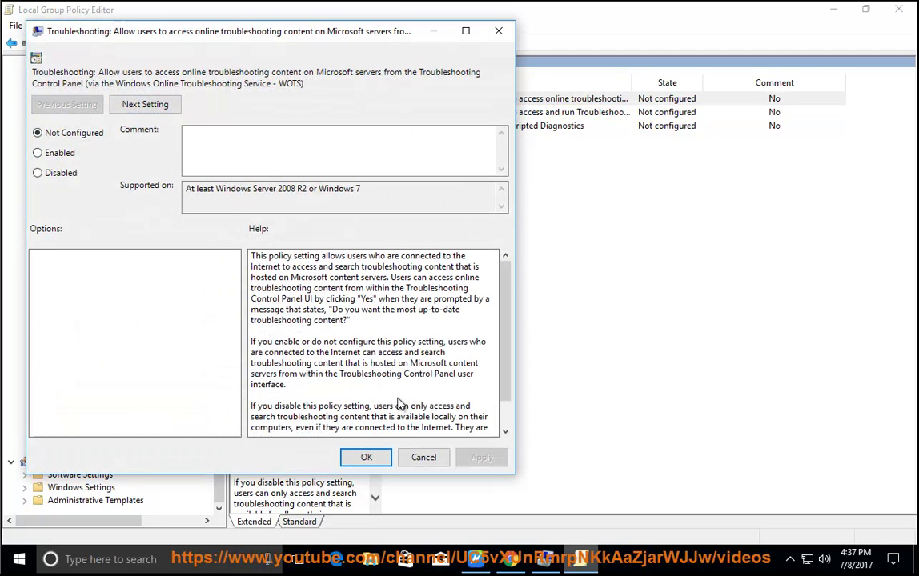
pyautogui.click(352, 458)
# Review the Configure Security Policy for Scripted Diagnostics description, then minimize the editor.
pyautogui.moveTo(547, 12); pyautogui.dragTo(572, 199)
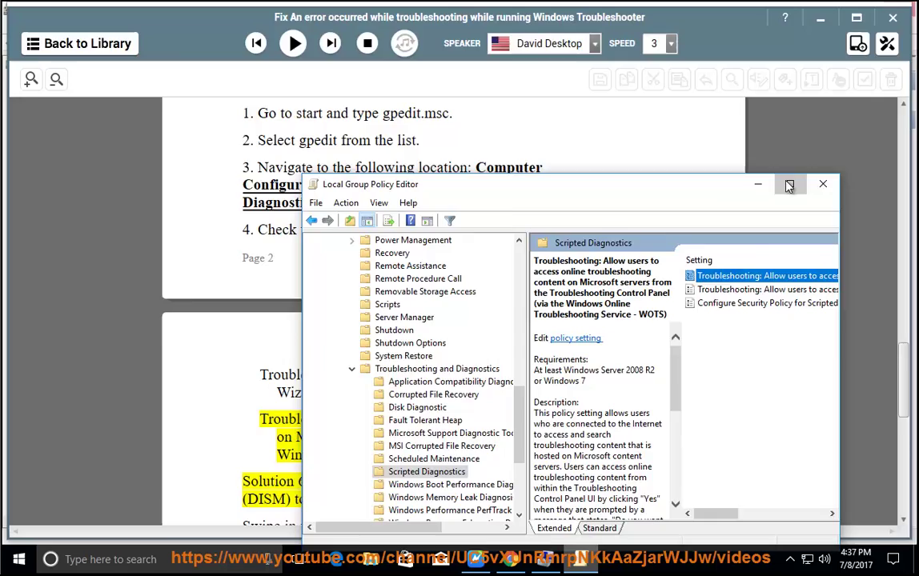
pyautogui.doubleClick(708, 184)
pyautogui.click(503, 116)
pyautogui.click(480, 126)
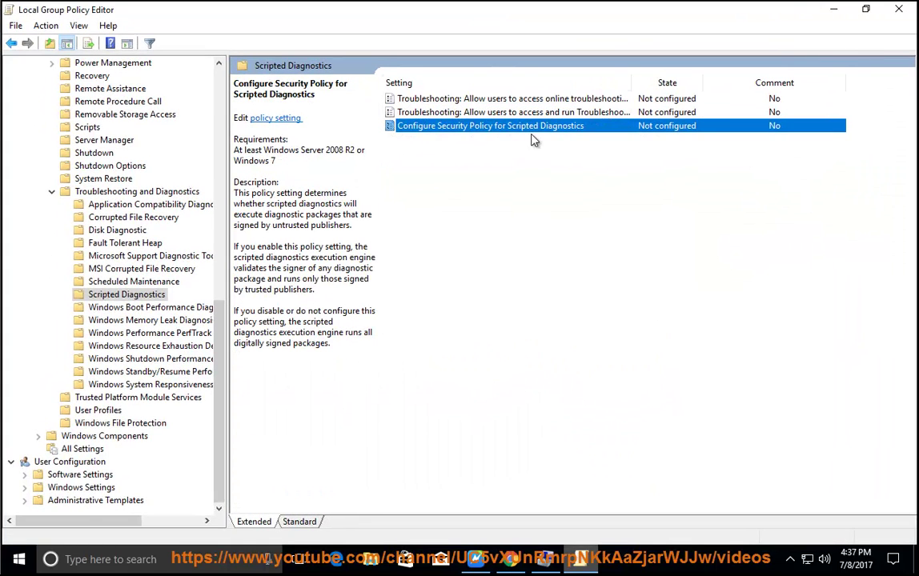
pyautogui.click(831, 10)
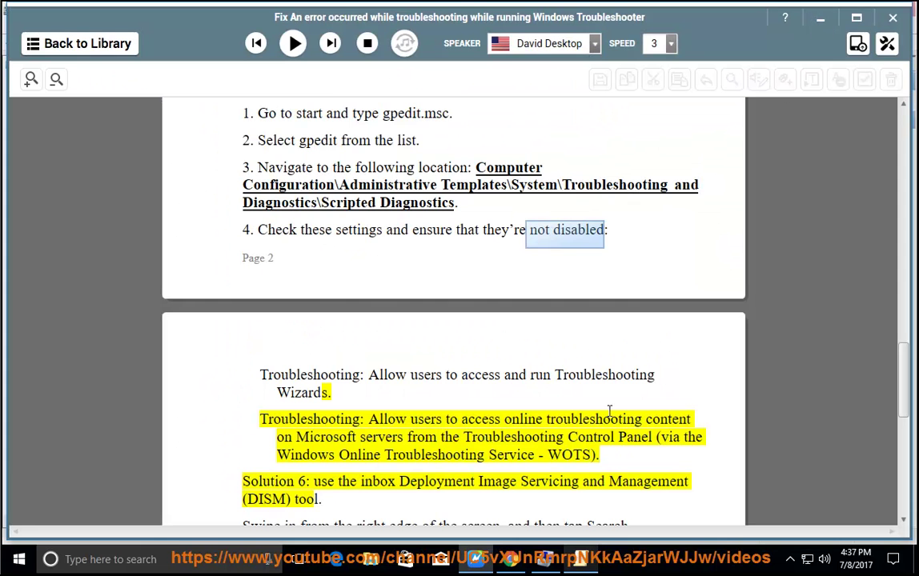
# Play the document aloud from step 4 through Solution 6's DISM.exe commands.
pyautogui.click(293, 43)
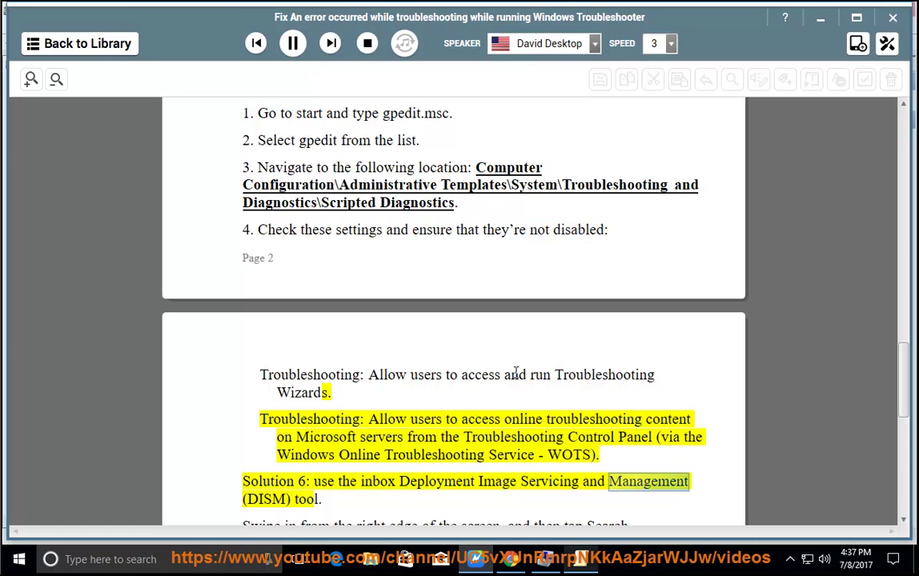